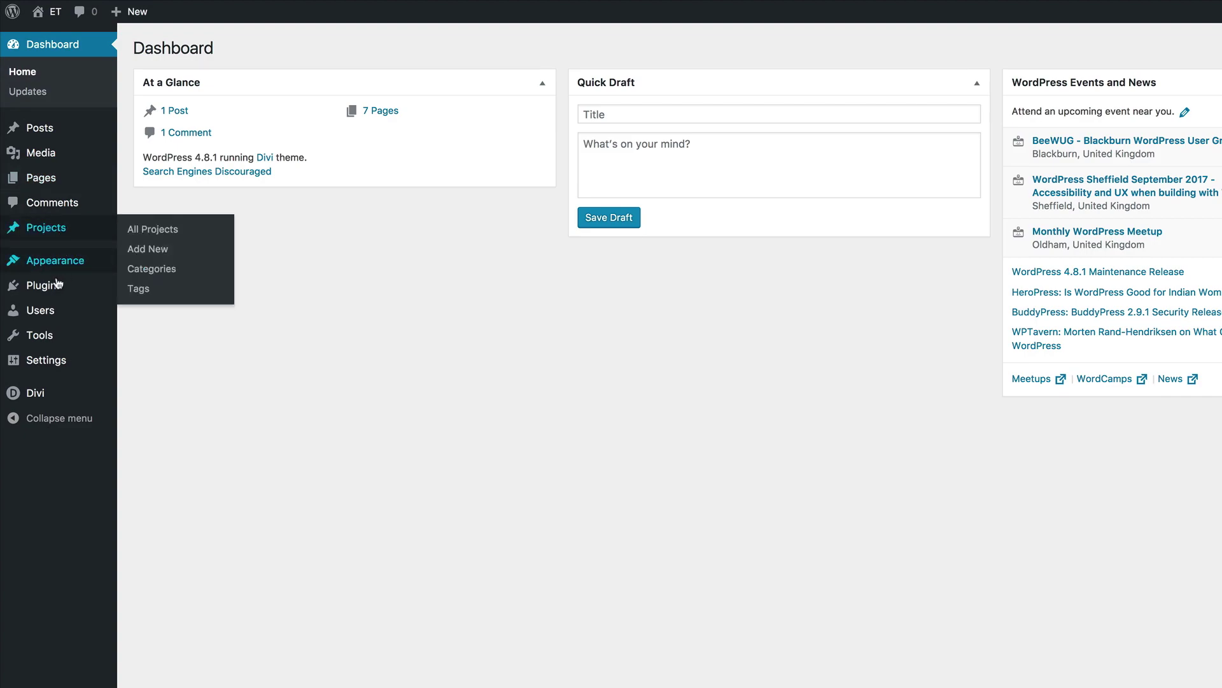
Search the plugin directory for 'etsy' from Plugins > Add New
{"action": "mouse_move", "coordinate": [51, 294]}
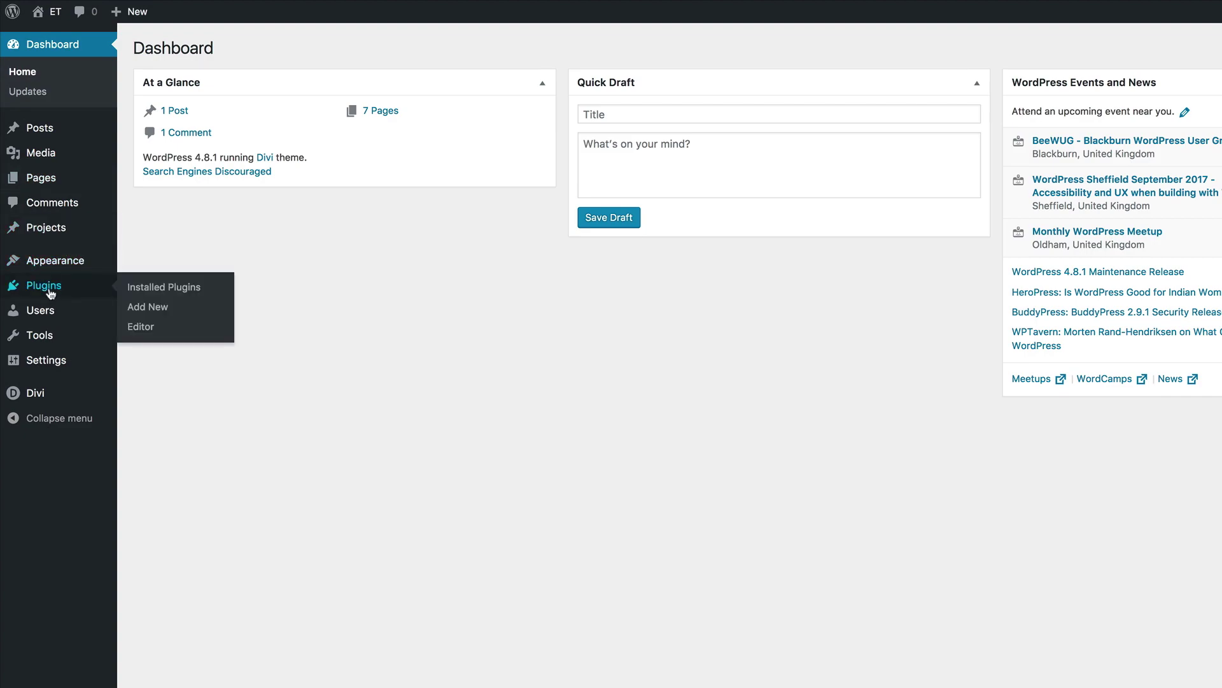
{"action": "left_click", "coordinate": [147, 307]}
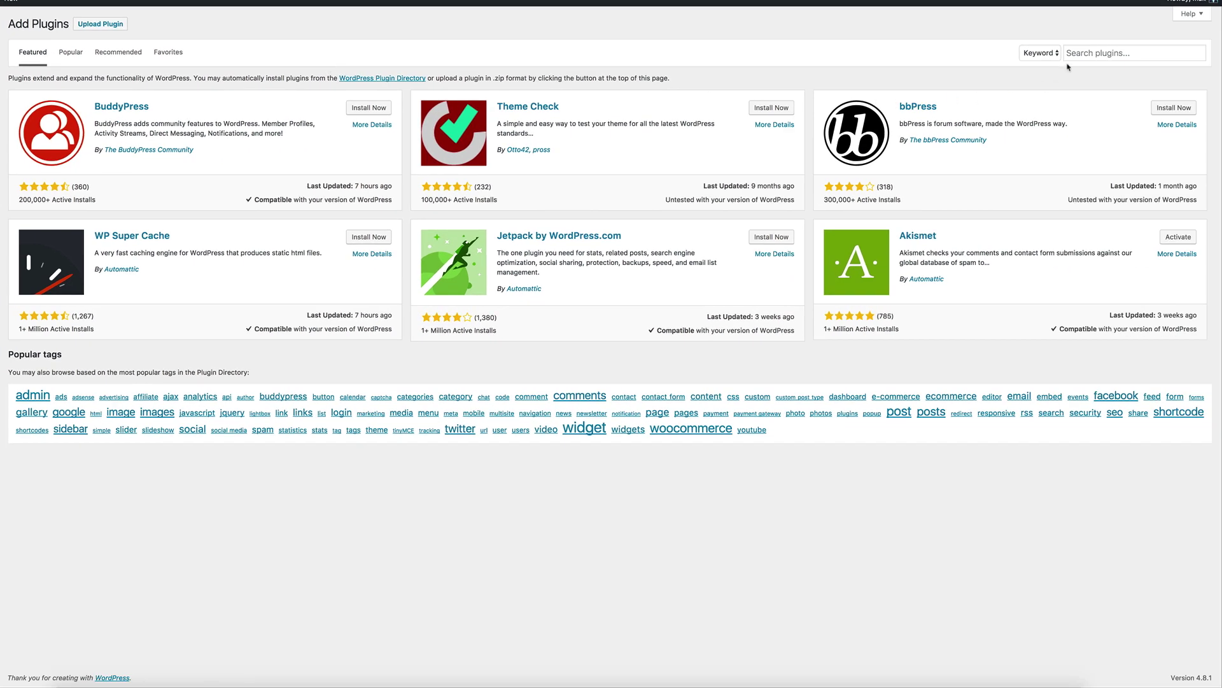
{"action": "left_click", "coordinate": [1070, 53]}
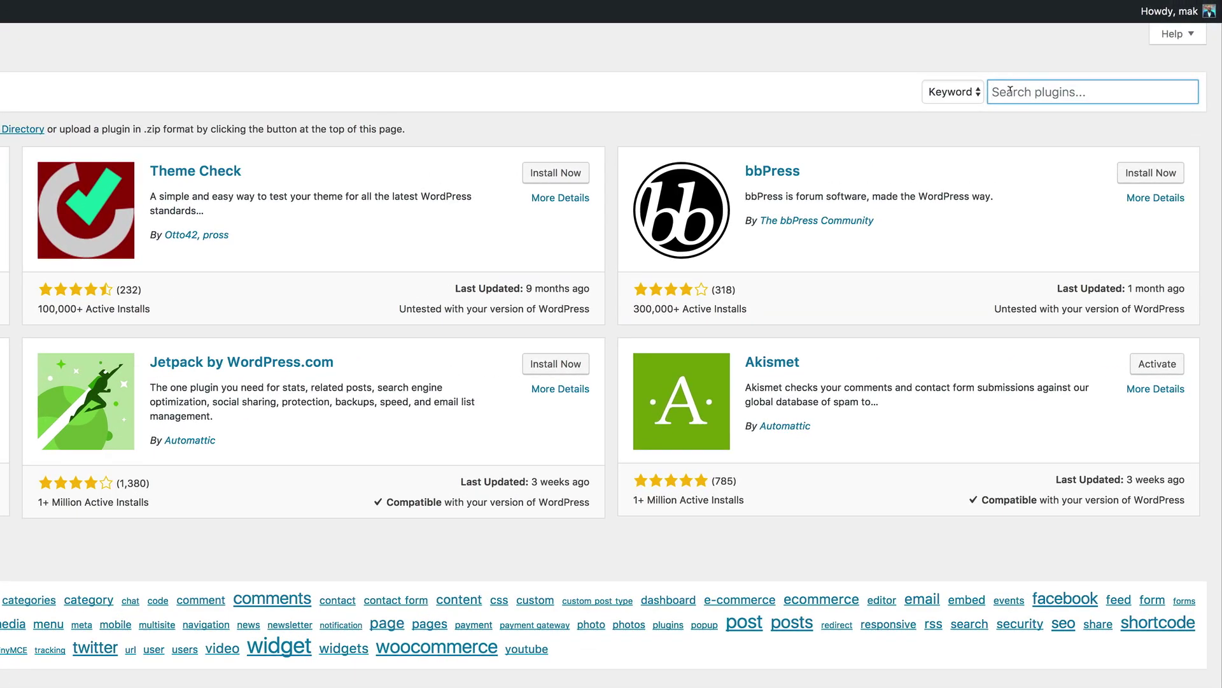
{"action": "type", "text": "etsy"}
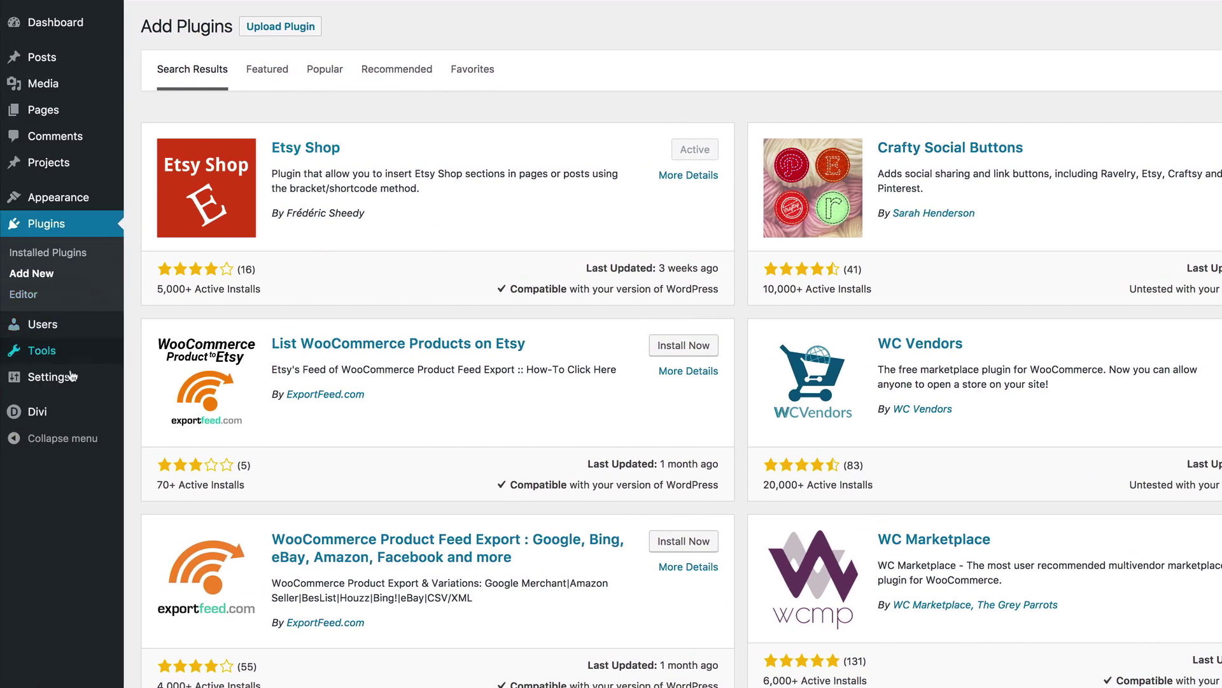
Open the Etsy Shop options page from the Settings menu
{"action": "mouse_move", "coordinate": [65, 384]}
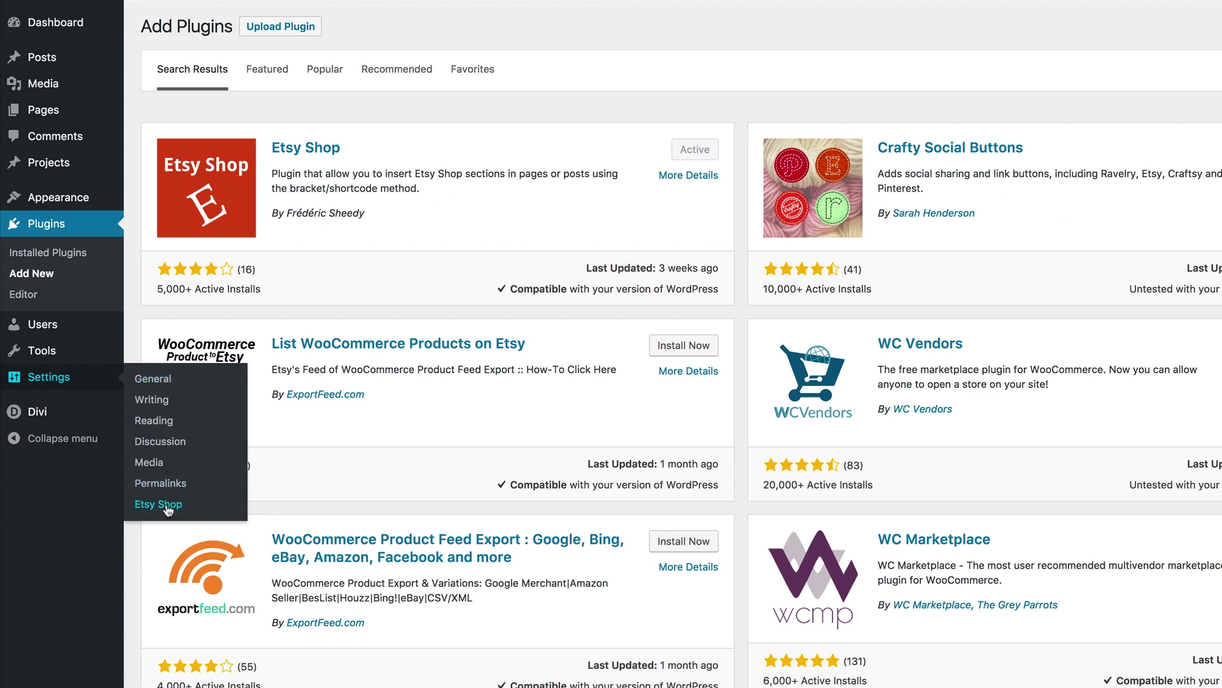
{"action": "left_click", "coordinate": [168, 506]}
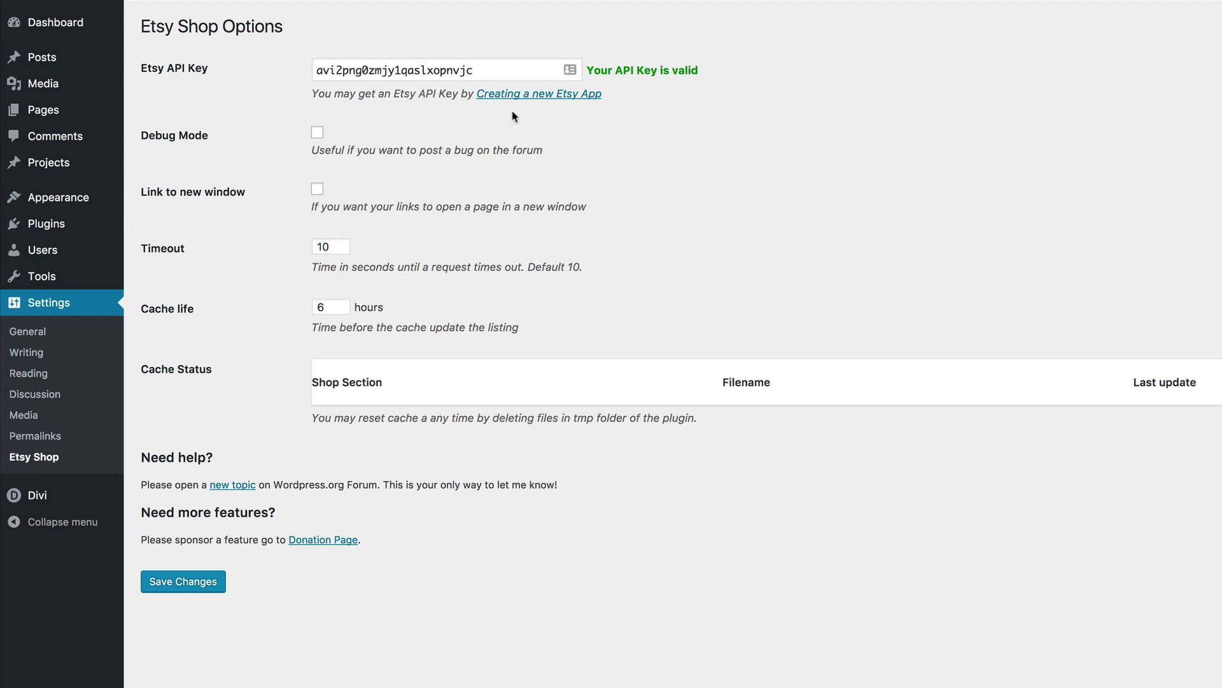
Register a new Etsy app as a non-commercial seller tool for the general public
{"action": "left_click", "coordinate": [542, 95]}
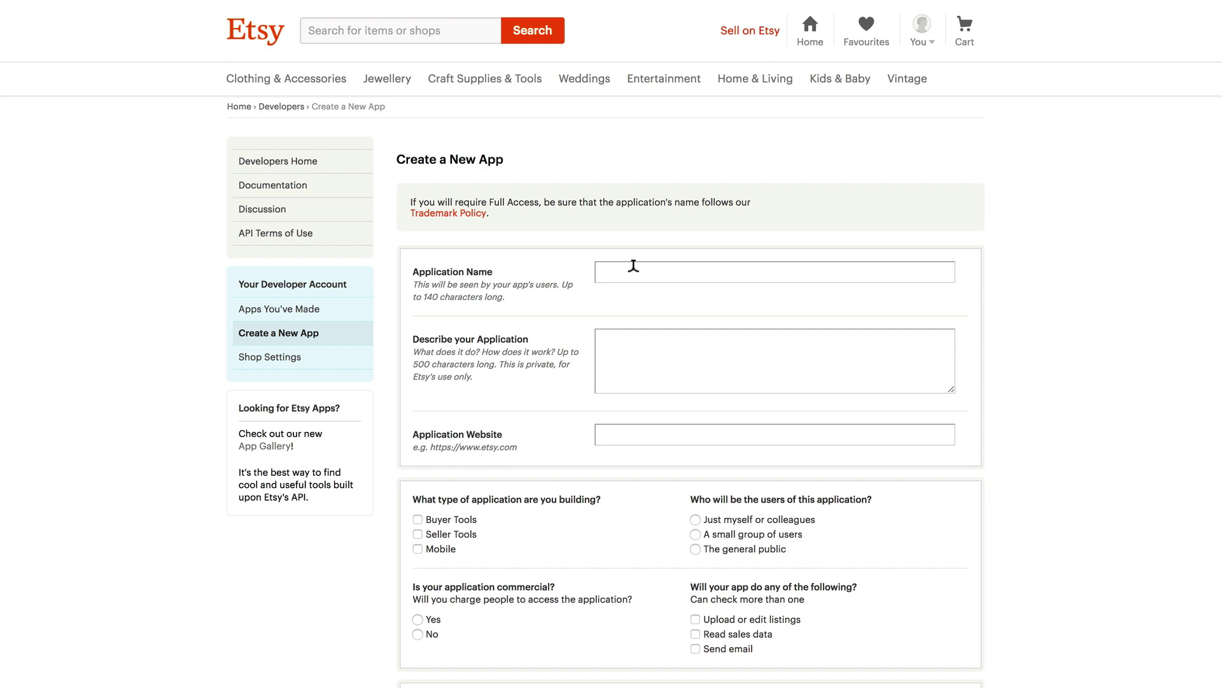
{"action": "left_click", "coordinate": [633, 265]}
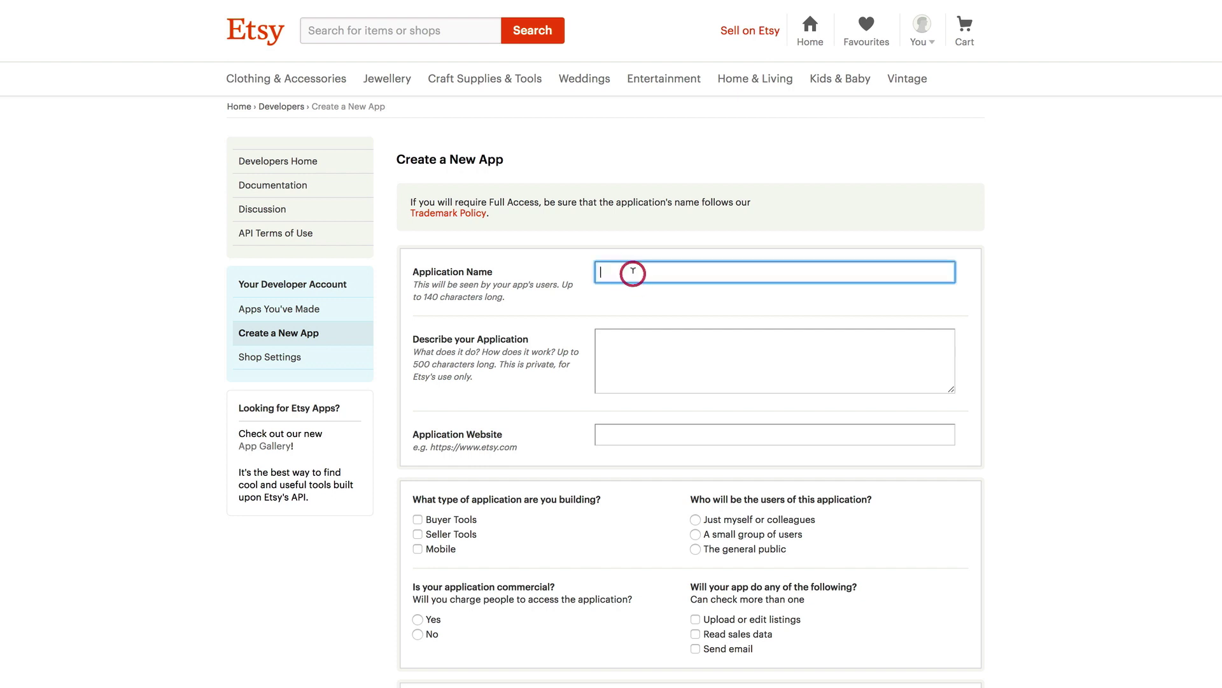
{"action": "left_click", "coordinate": [613, 333]}
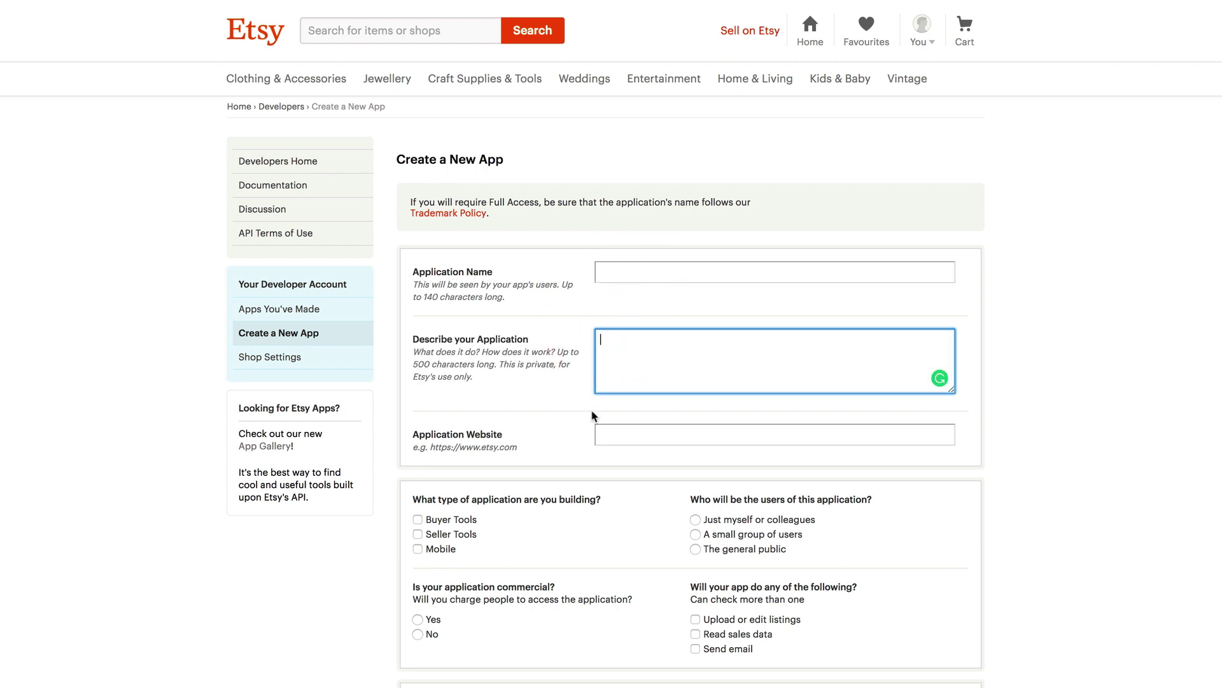
{"action": "left_click", "coordinate": [607, 426]}
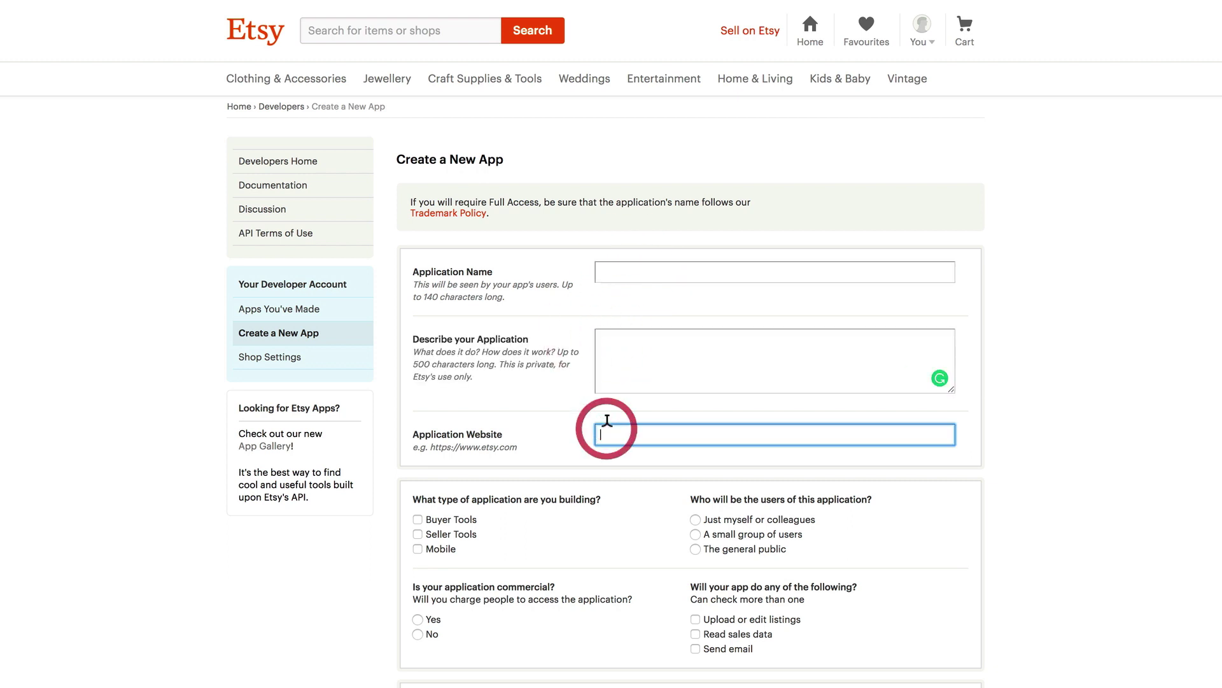
{"action": "left_click", "coordinate": [418, 535]}
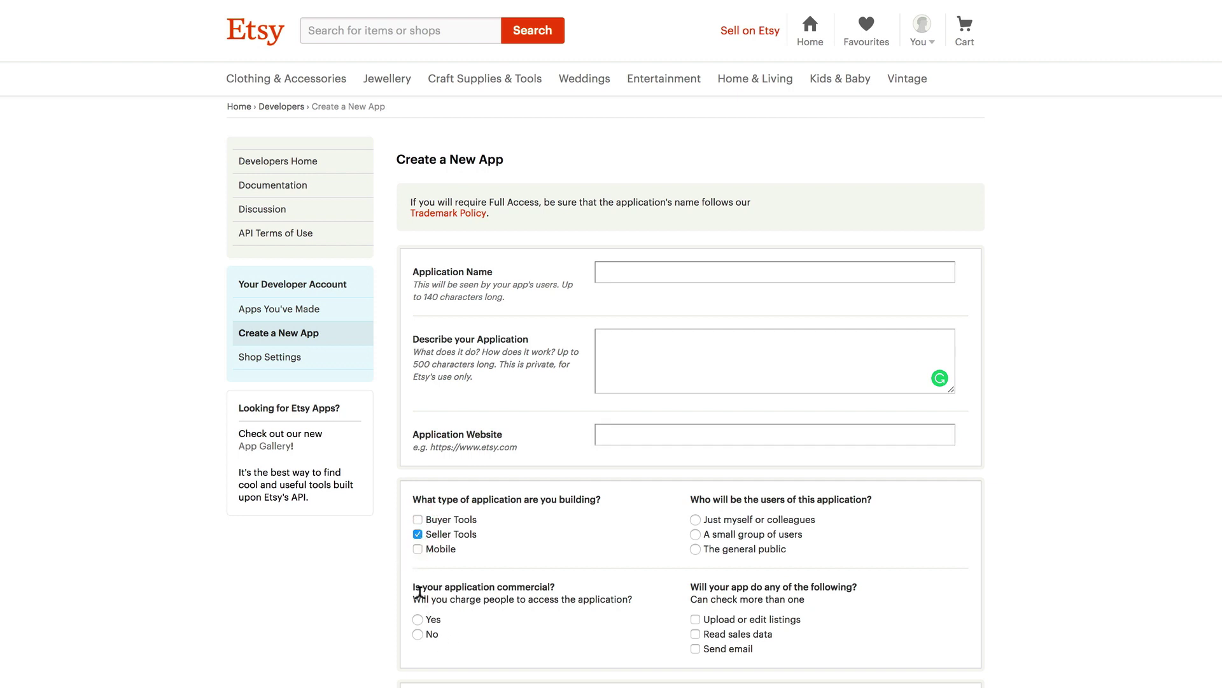
{"action": "left_click", "coordinate": [418, 634]}
{"action": "left_click", "coordinate": [696, 549]}
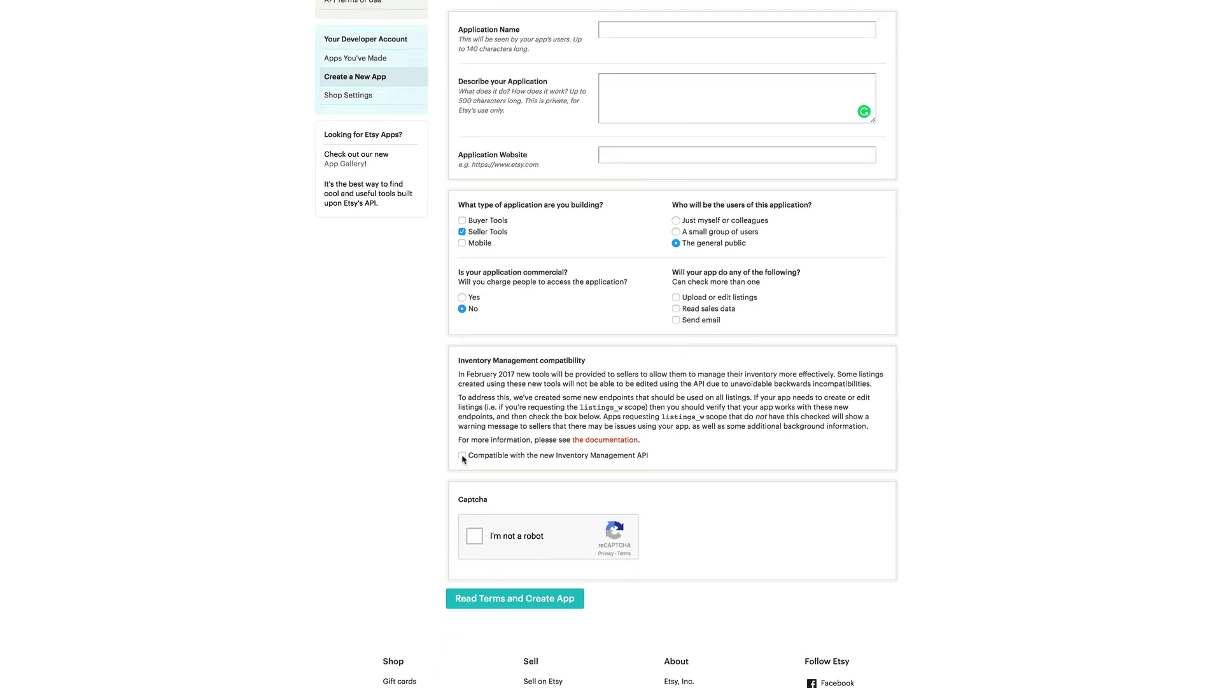
{"action": "left_click", "coordinate": [475, 537]}
Select the new app's keystring for copying
{"action": "scroll", "coordinate": [563, 395], "scroll_direction": "up", "scroll_amount": 5}
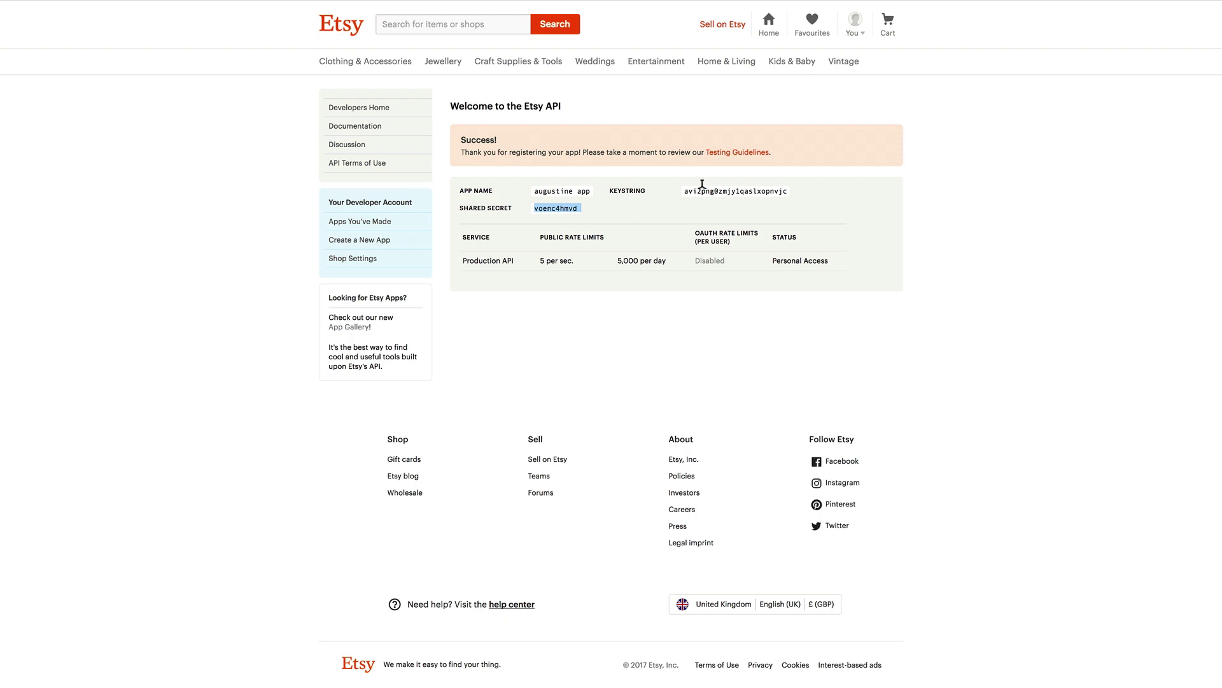
{"action": "left_click", "coordinate": [689, 185]}
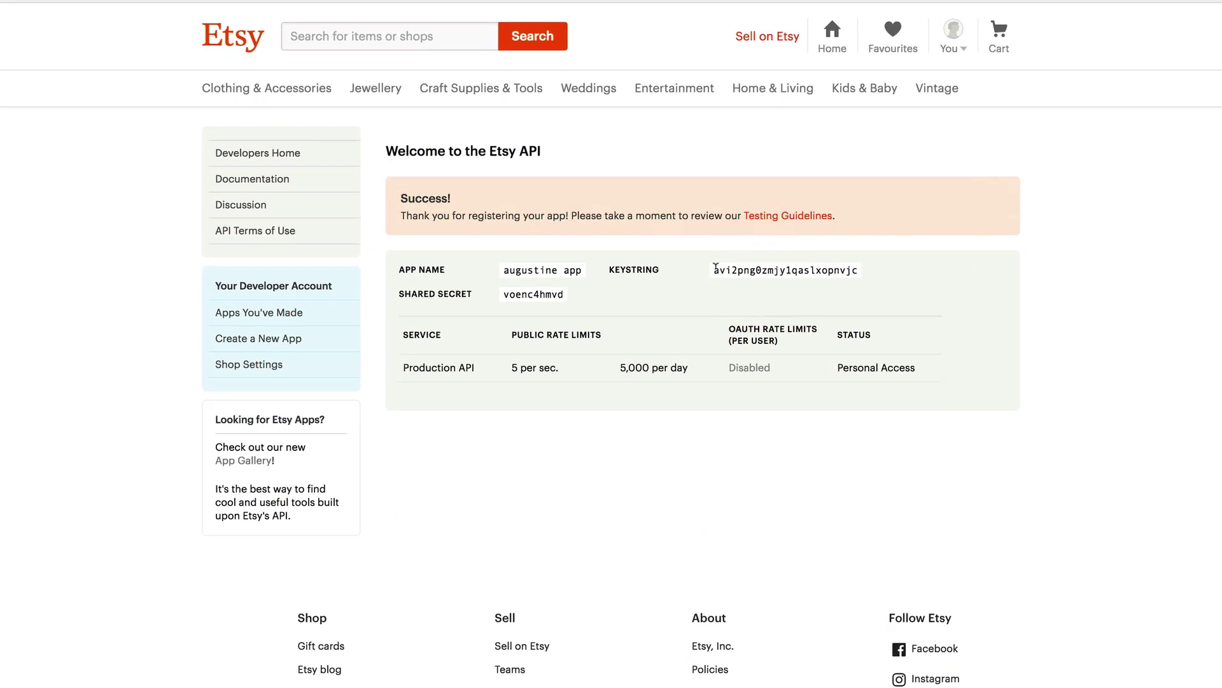
{"action": "left_click_drag", "start_coordinate": [715, 266], "coordinate": [873, 273]}
{"action": "key", "text": "ctrl+c"}
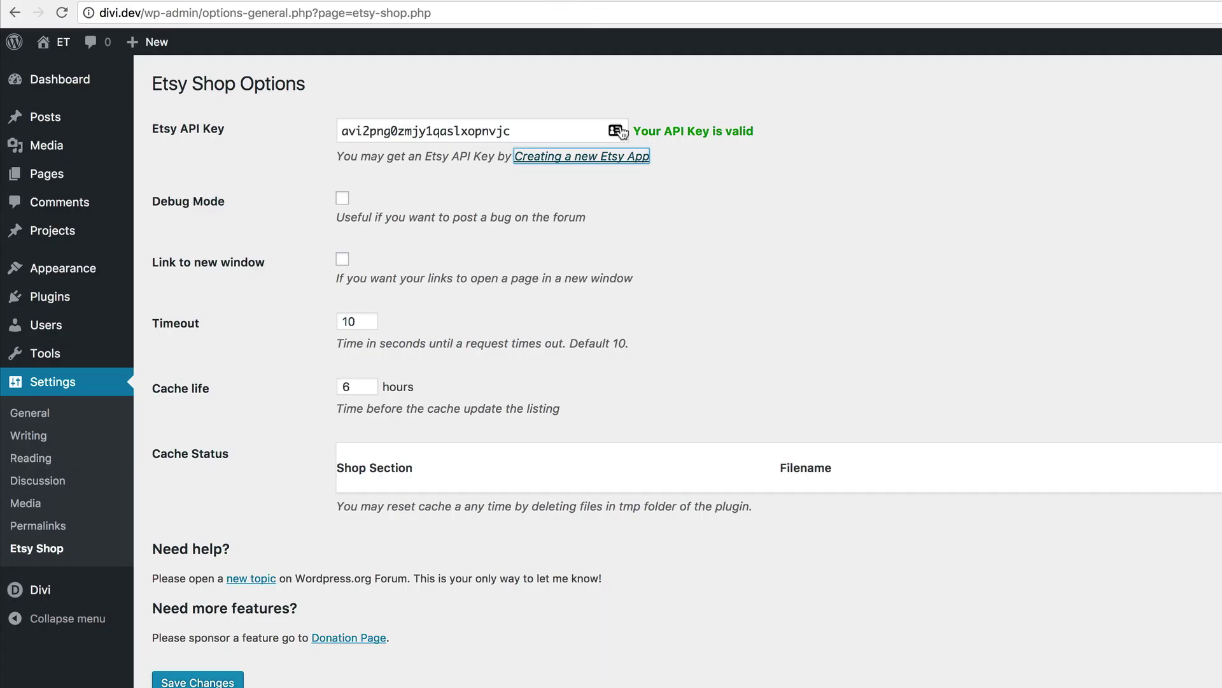
Replace the Etsy API key with the new keystring, enable Link to new window, and save
{"action": "double_click", "coordinate": [539, 129]}
{"action": "key", "text": "ctrl+v"}
{"action": "left_click", "coordinate": [770, 223]}
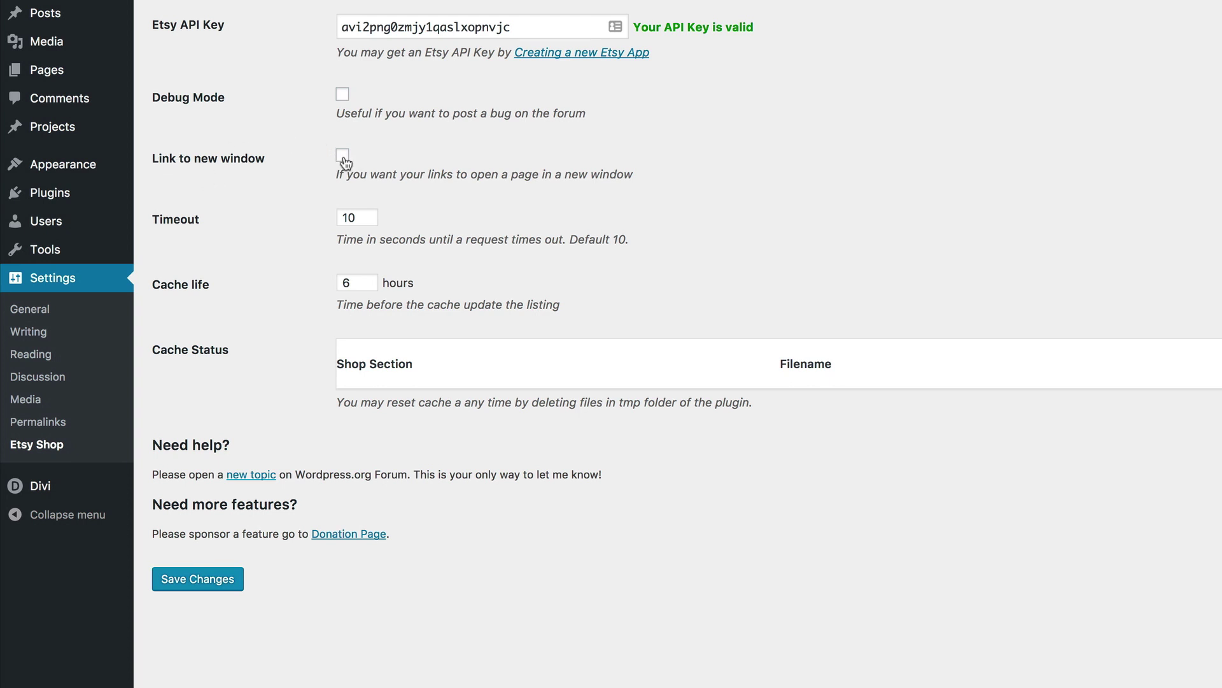
{"action": "left_click", "coordinate": [207, 579]}
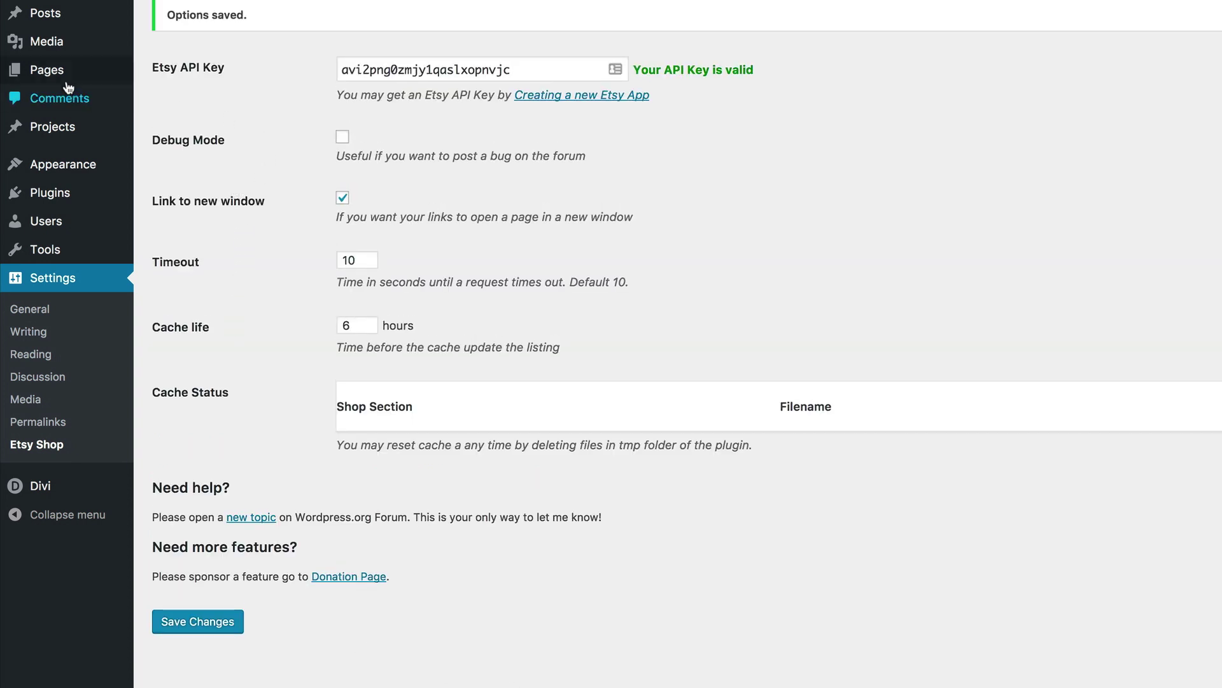
{"action": "mouse_move", "coordinate": [53, 75]}
{"action": "left_click", "coordinate": [170, 74]}
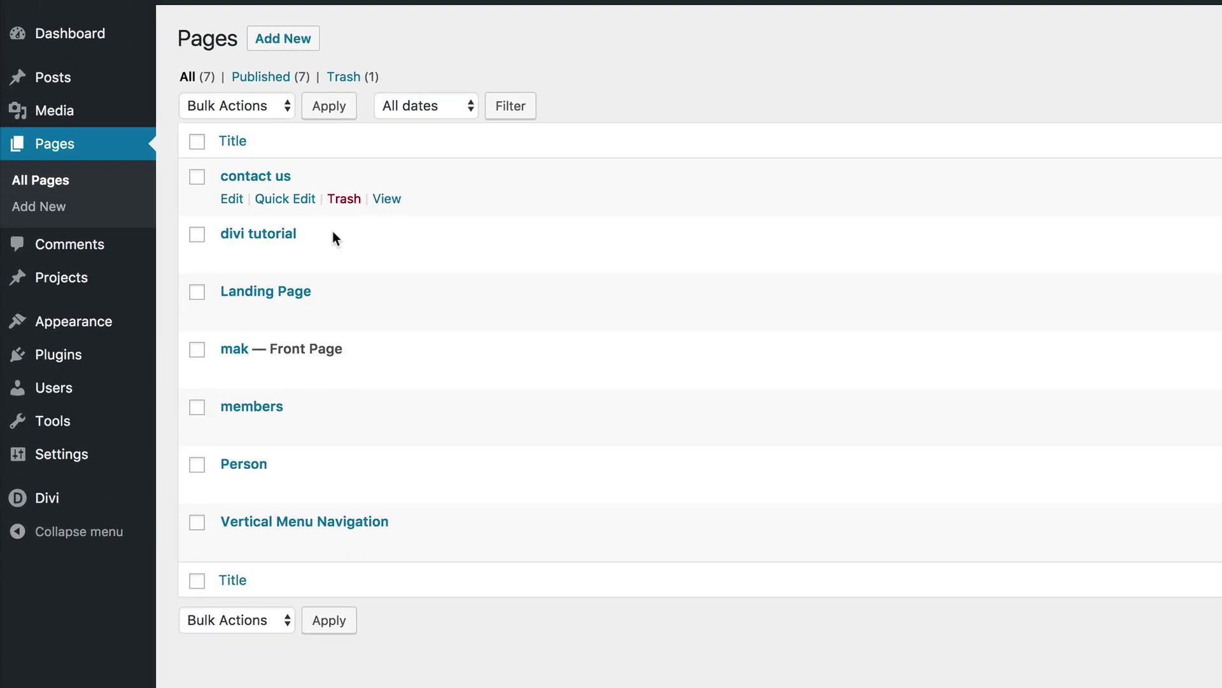
Add a new page titled 'Shop' and launch the Divi Builder on it
{"action": "left_click", "coordinate": [322, 68]}
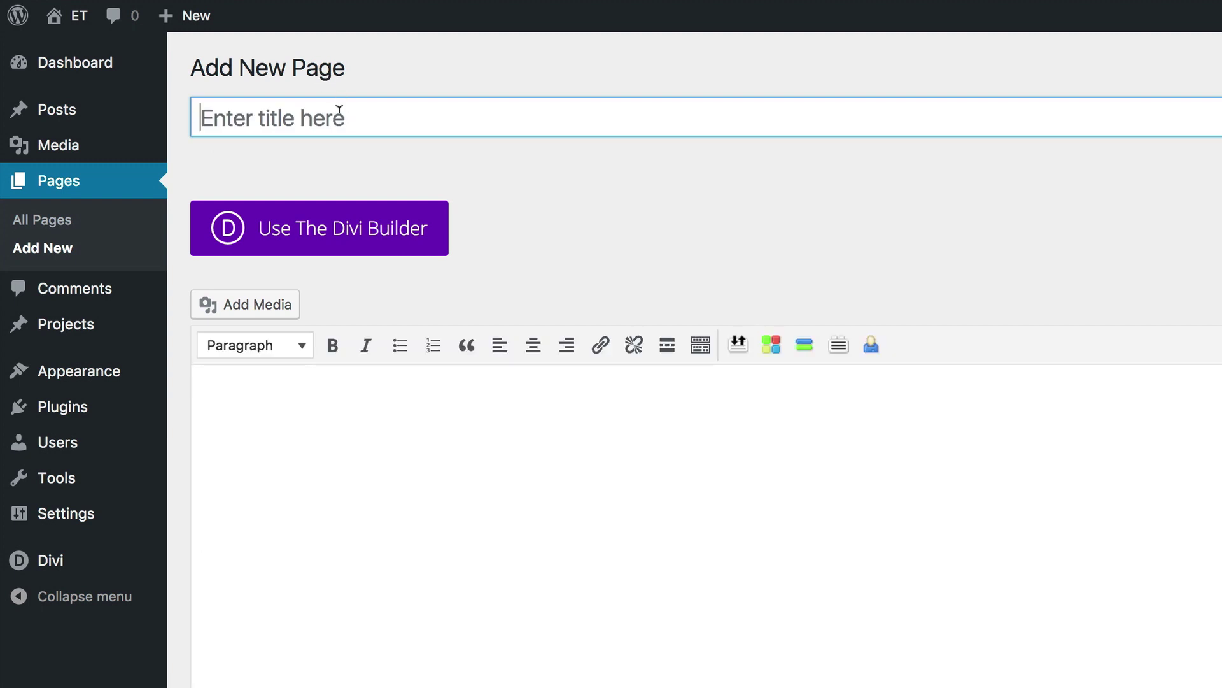
{"action": "type", "text": "Shop"}
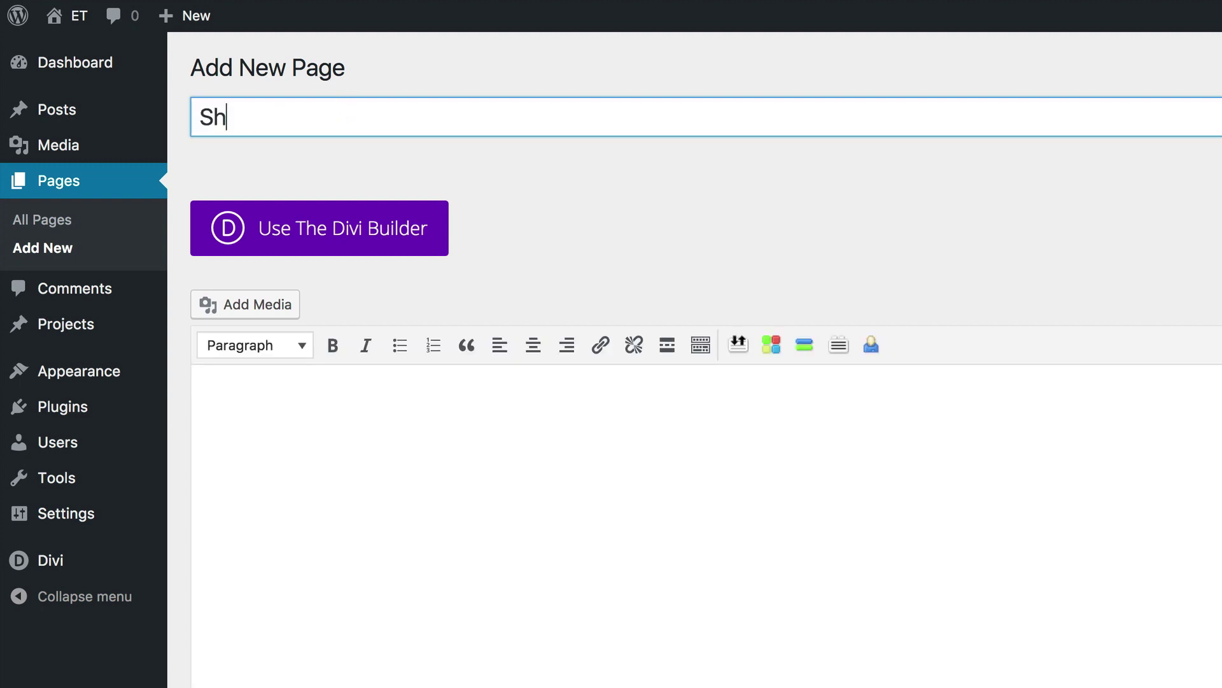
{"action": "left_click", "coordinate": [302, 232]}
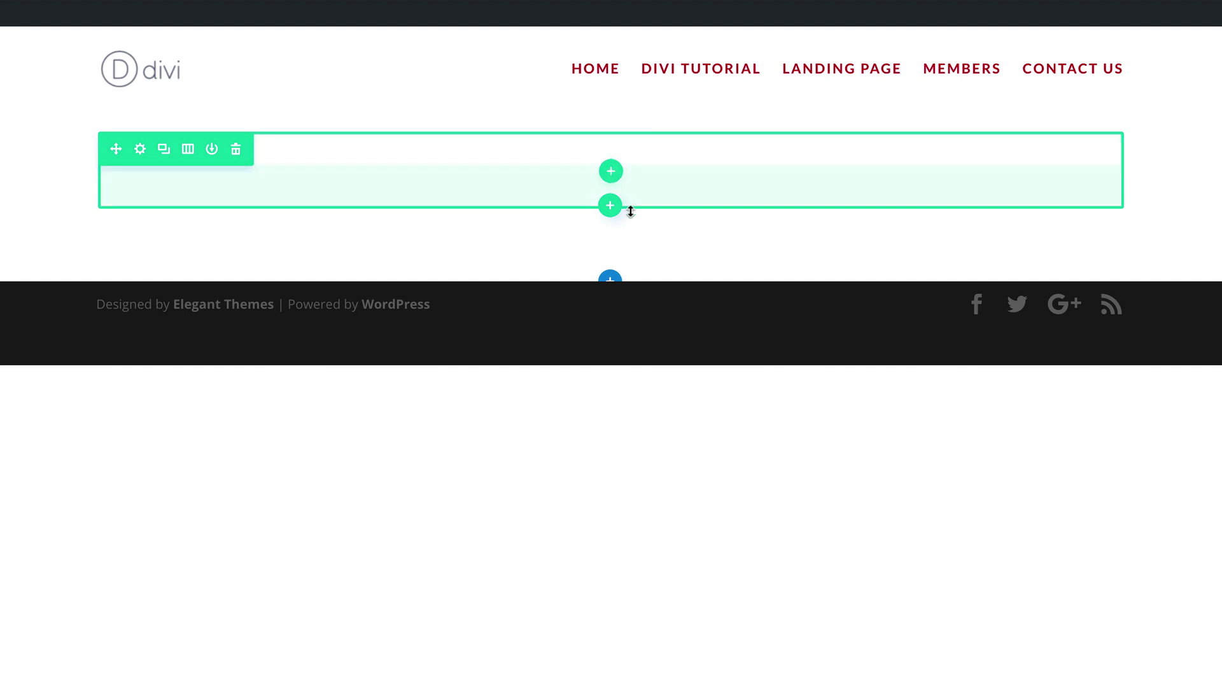
Add a single-column row containing a Text module to the section
{"action": "left_click", "coordinate": [613, 169]}
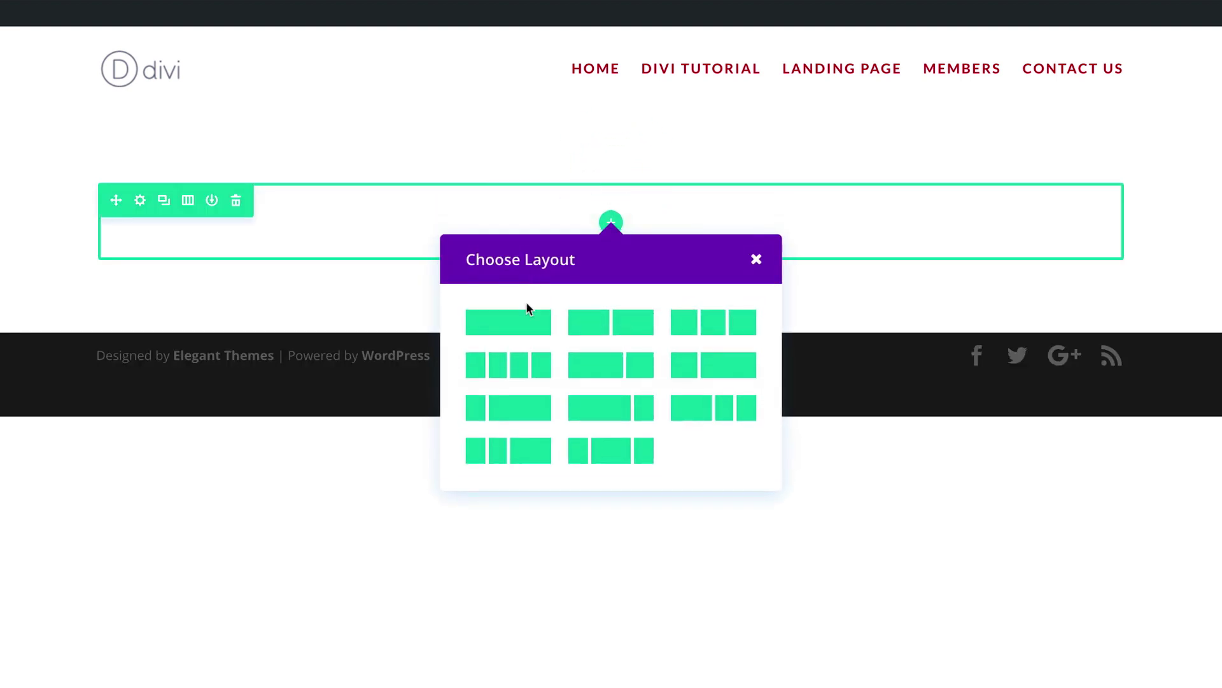
{"action": "left_click", "coordinate": [524, 290]}
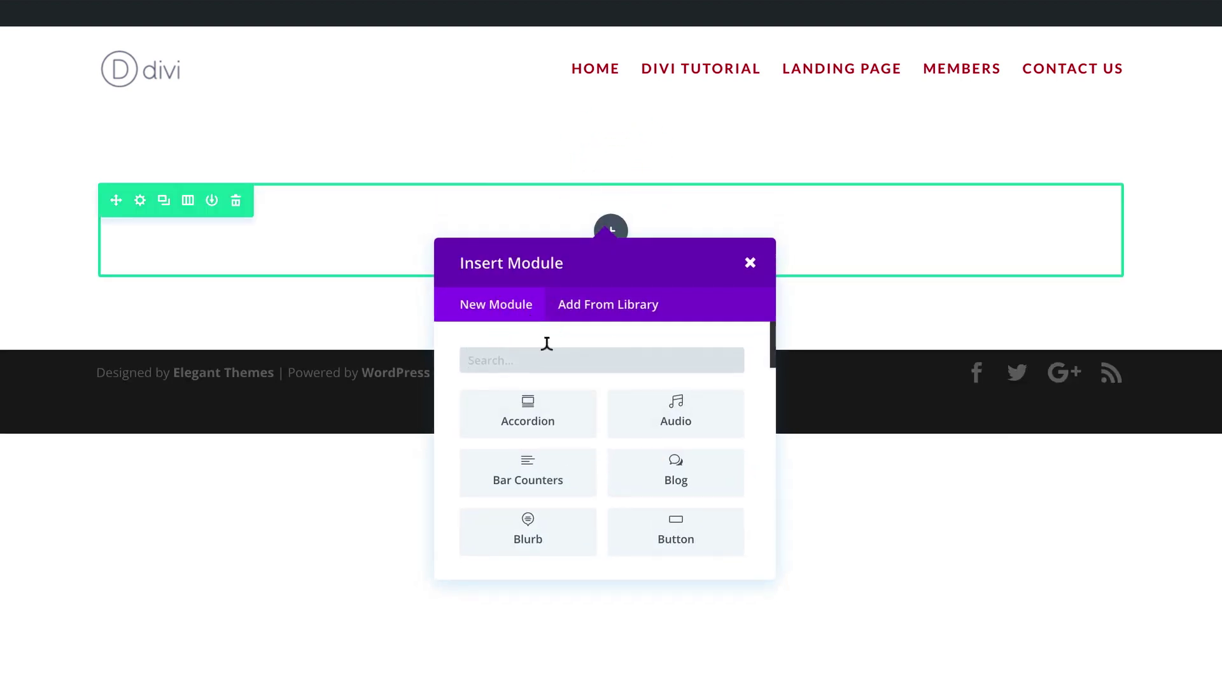
{"action": "type", "text": "text"}
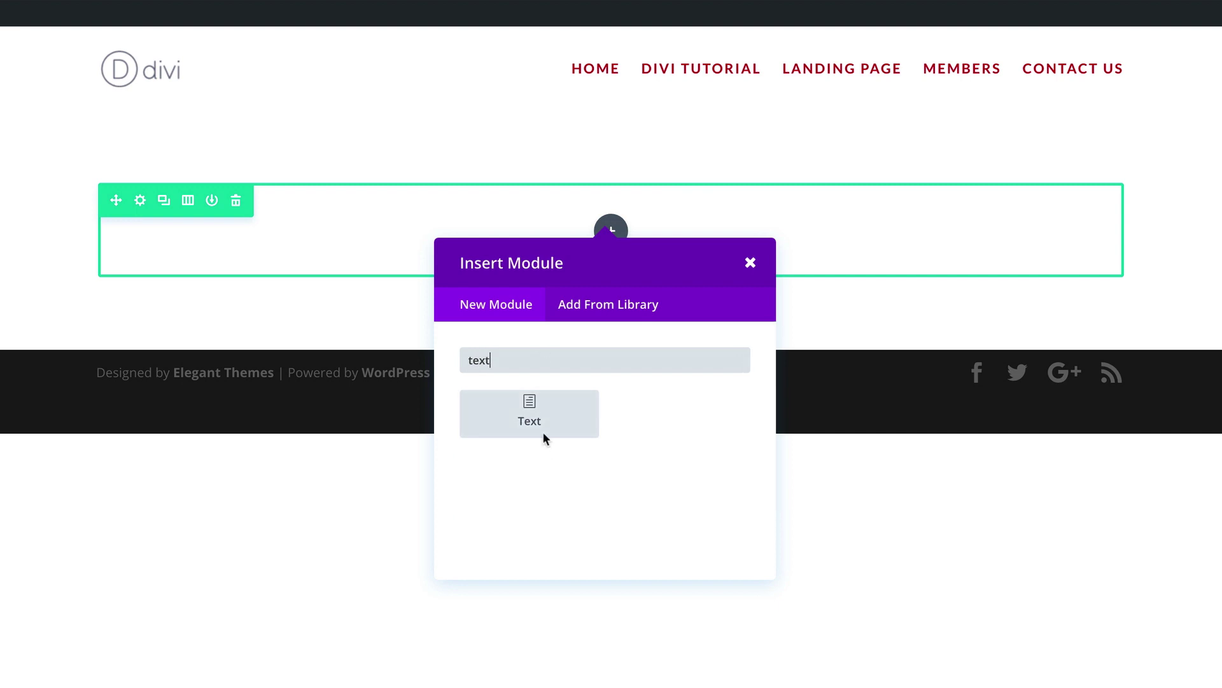
{"action": "left_click", "coordinate": [535, 420]}
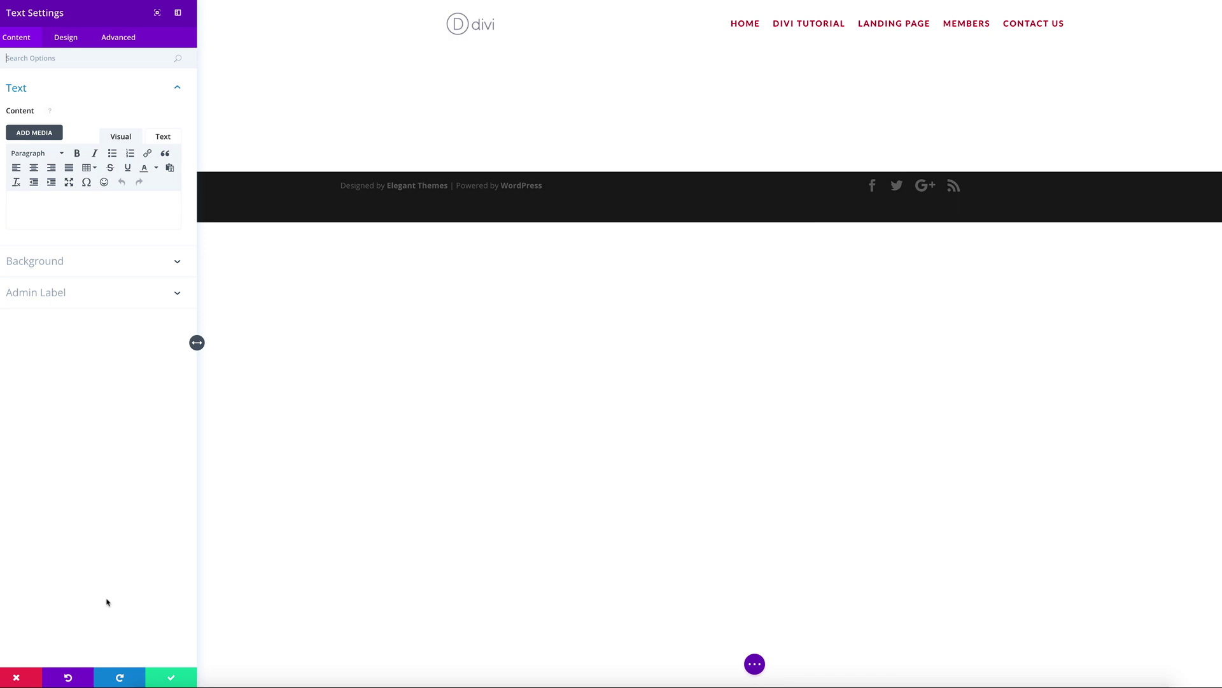
{"action": "left_click", "coordinate": [68, 677]}
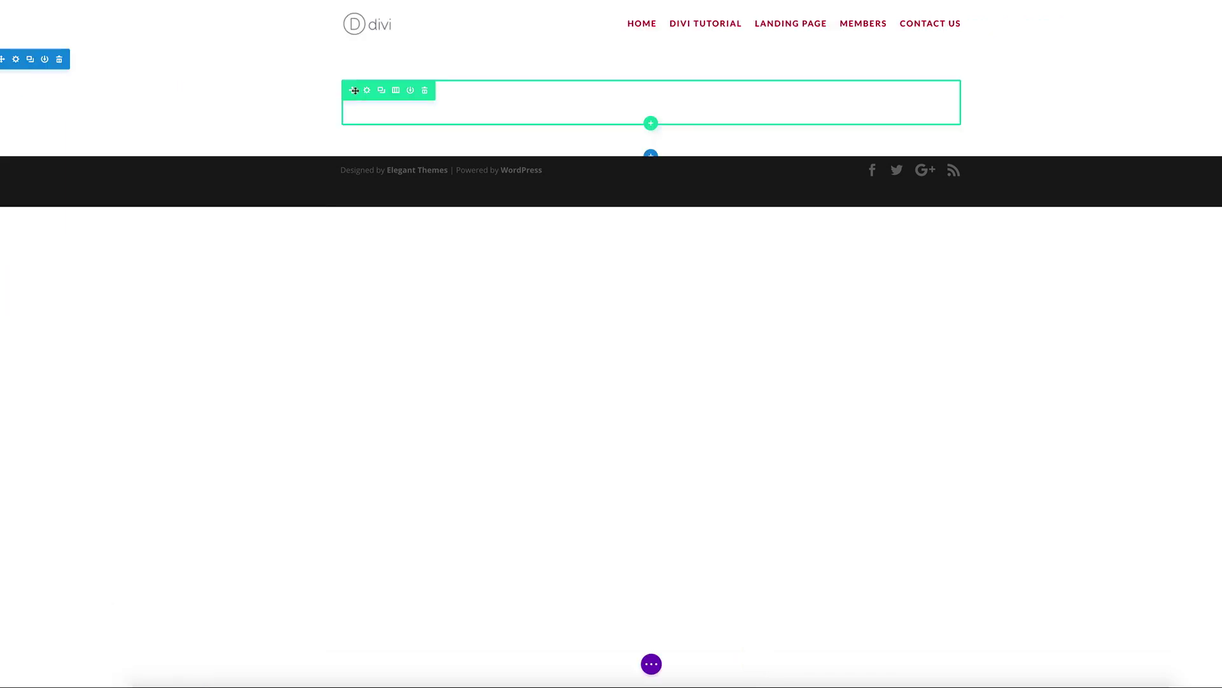
Give the row a custom width of 680px in its Design sizing settings
{"action": "left_click", "coordinate": [367, 91]}
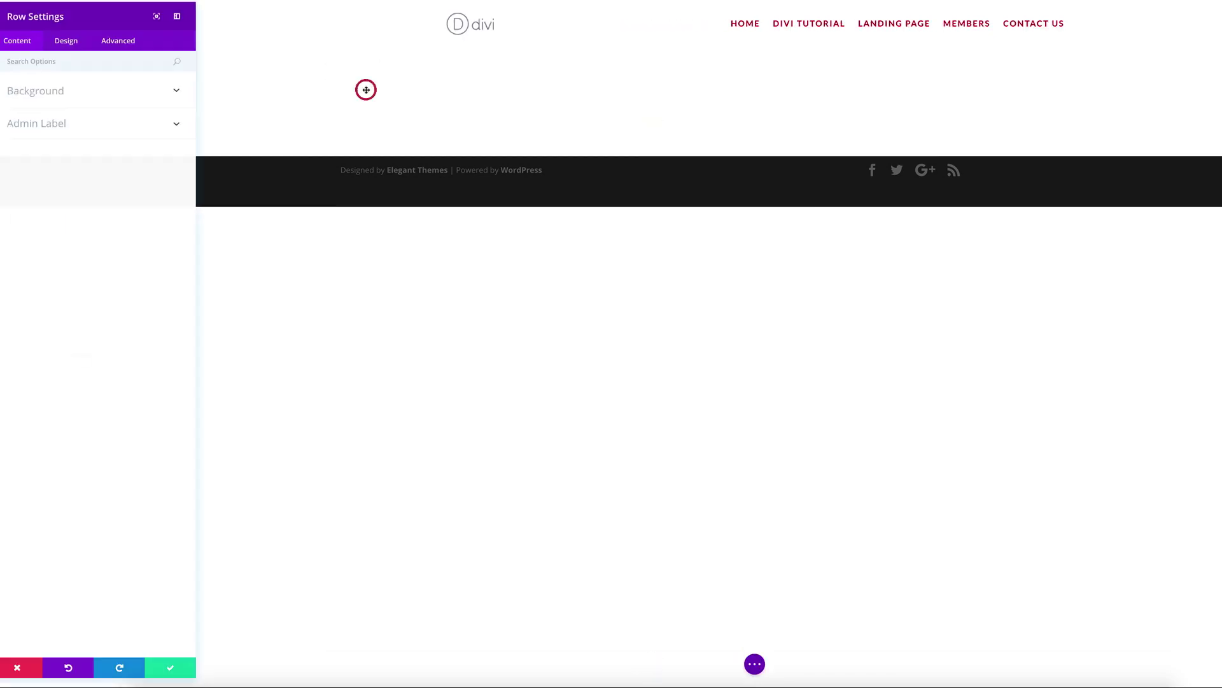
{"action": "left_click", "coordinate": [71, 40]}
{"action": "left_click", "coordinate": [24, 89]}
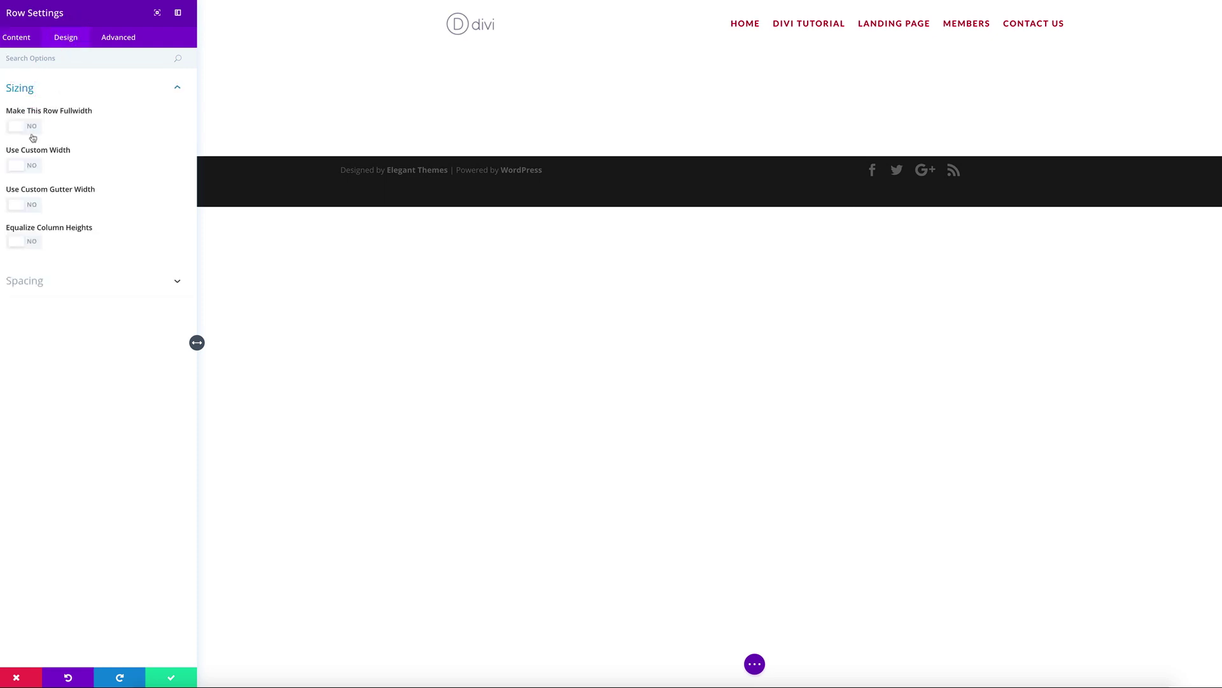
{"action": "left_click", "coordinate": [32, 166]}
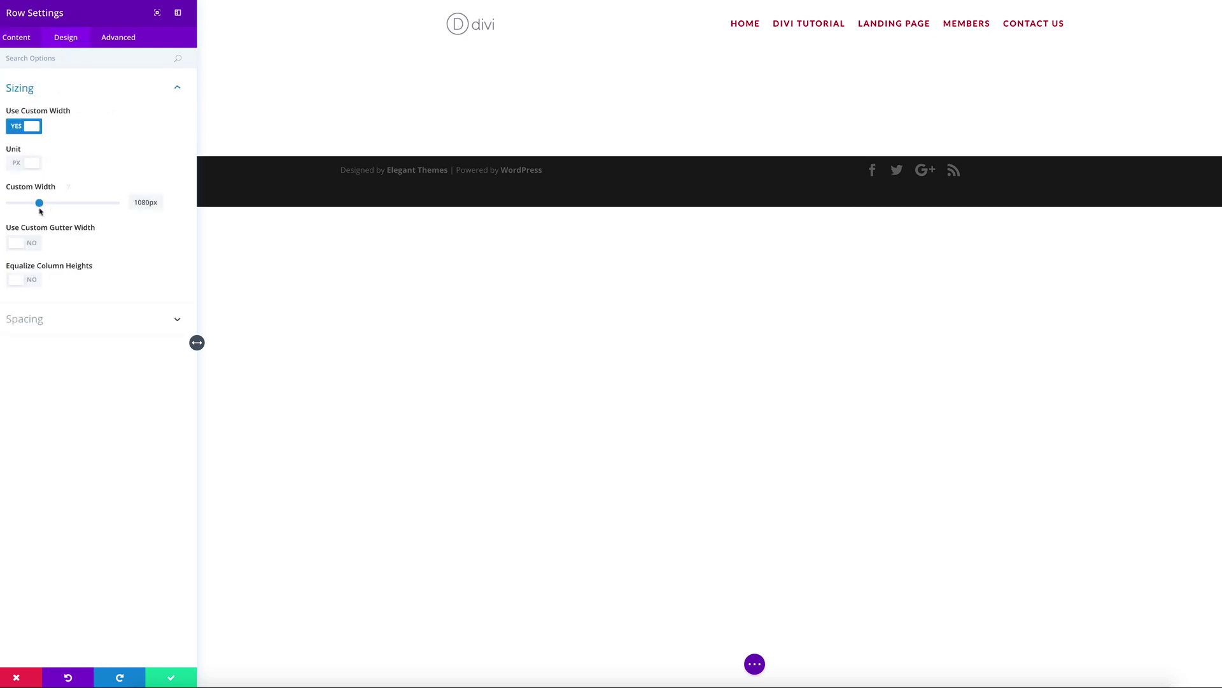
{"action": "left_click_drag", "start_coordinate": [39, 203], "coordinate": [19, 203]}
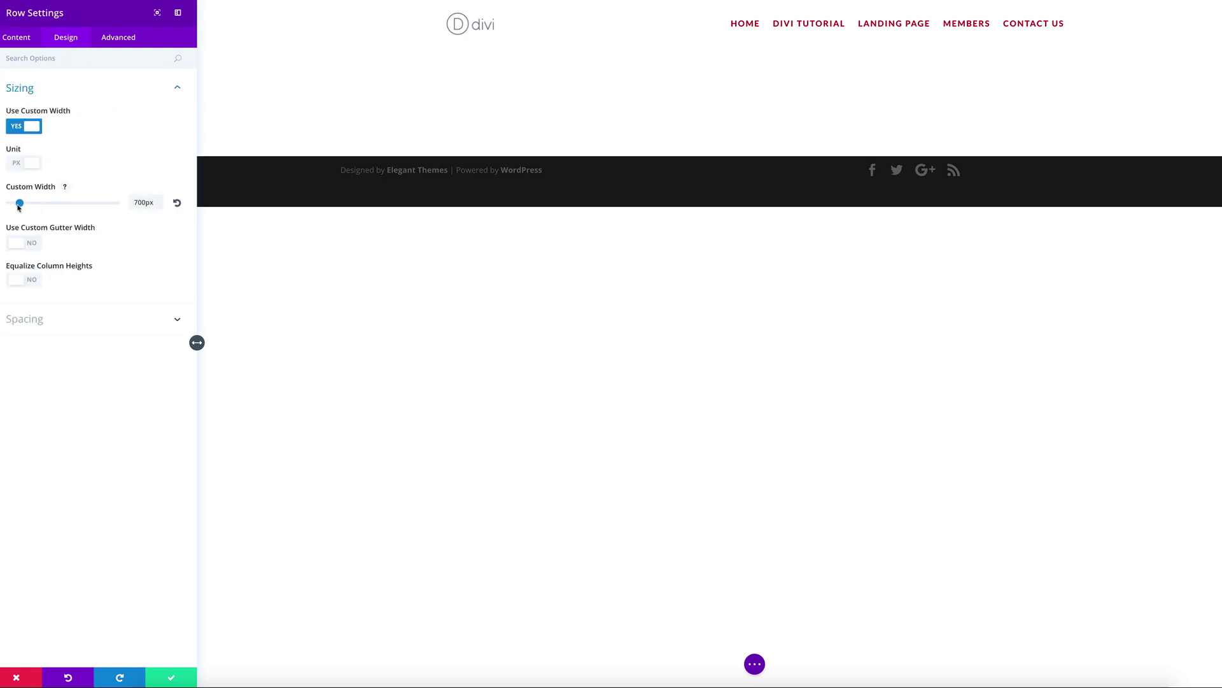
{"action": "double_click", "coordinate": [141, 200]}
{"action": "type", "text": "680"}
{"action": "left_click", "coordinate": [174, 679]}
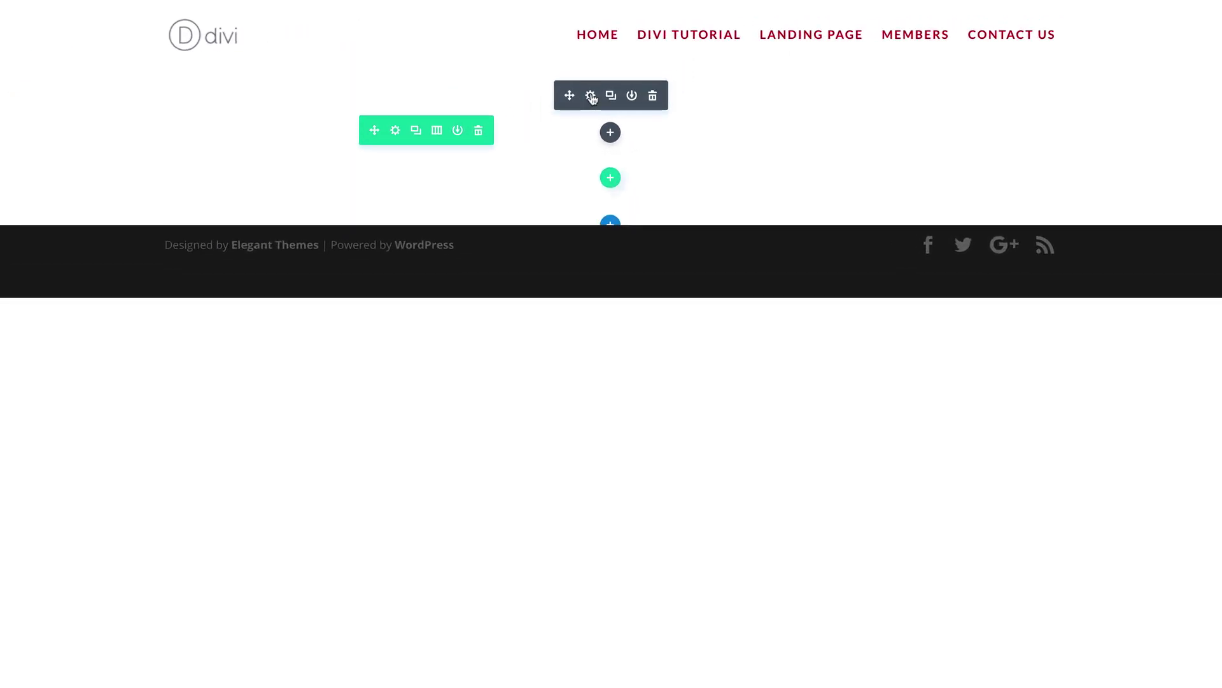
Paste the [etsy-shop] shortcode into the Text module's content and save the module
{"action": "left_click", "coordinate": [592, 96]}
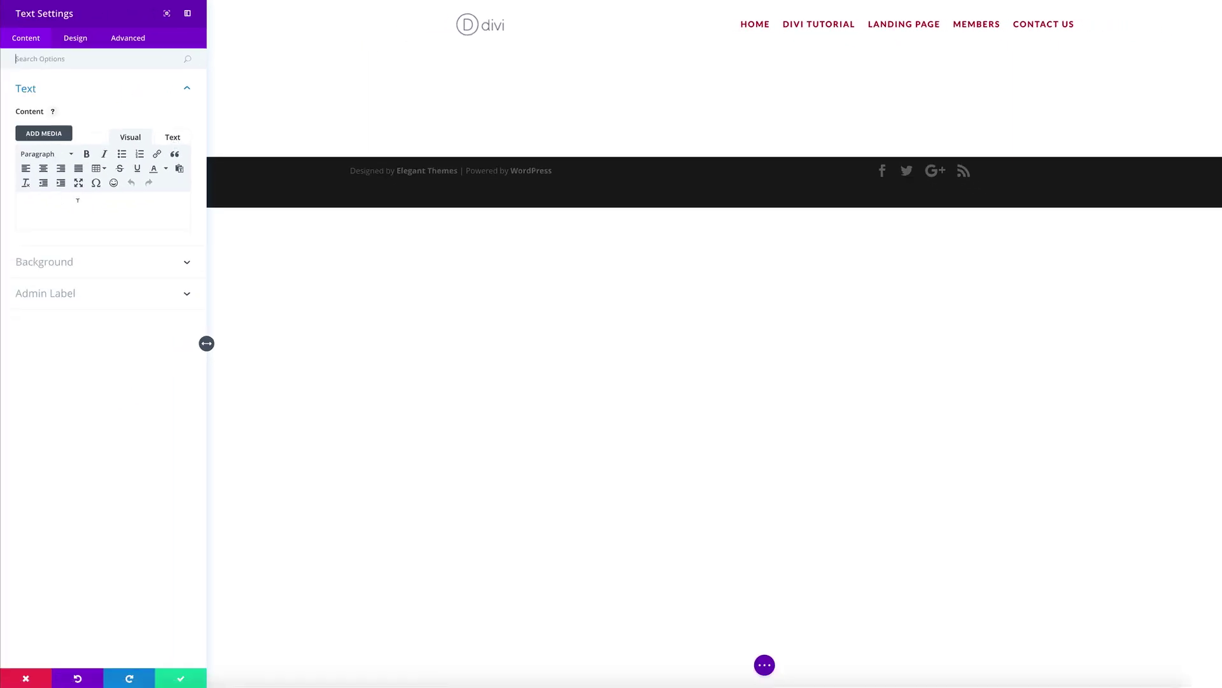
{"action": "left_click", "coordinate": [78, 198]}
{"action": "type", "text": "[etsy-shop shop_name=\"*your-etsy-shop-name*\" section_id=\"*your-etsy-shop-setion-id*\"]"}
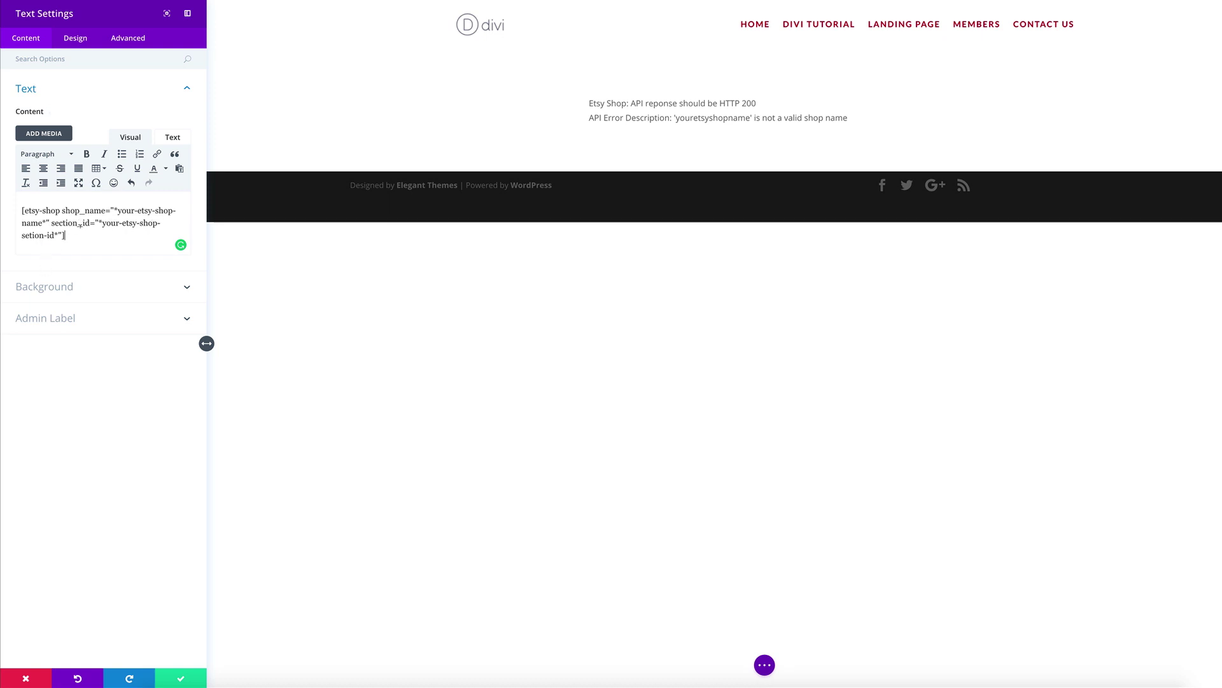
{"action": "left_click", "coordinate": [181, 680]}
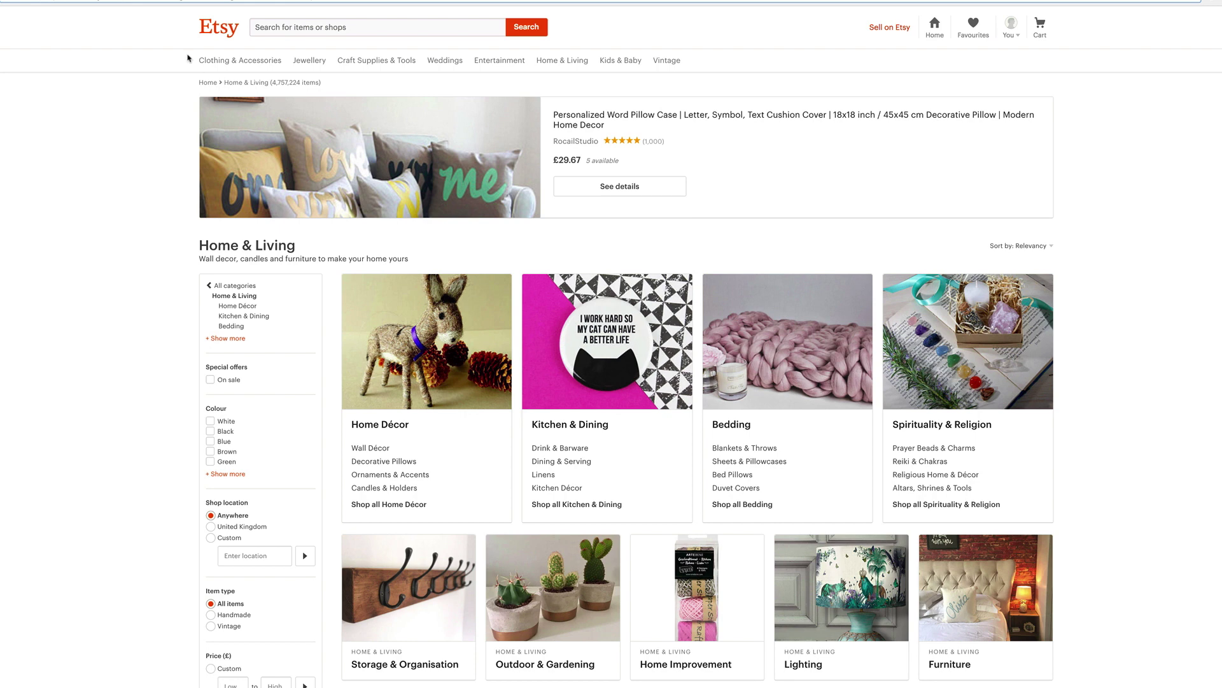
Select the listing ID 87673424 in the Etsy Home & Living page address
{"action": "mouse_move", "coordinate": [189, 58]}
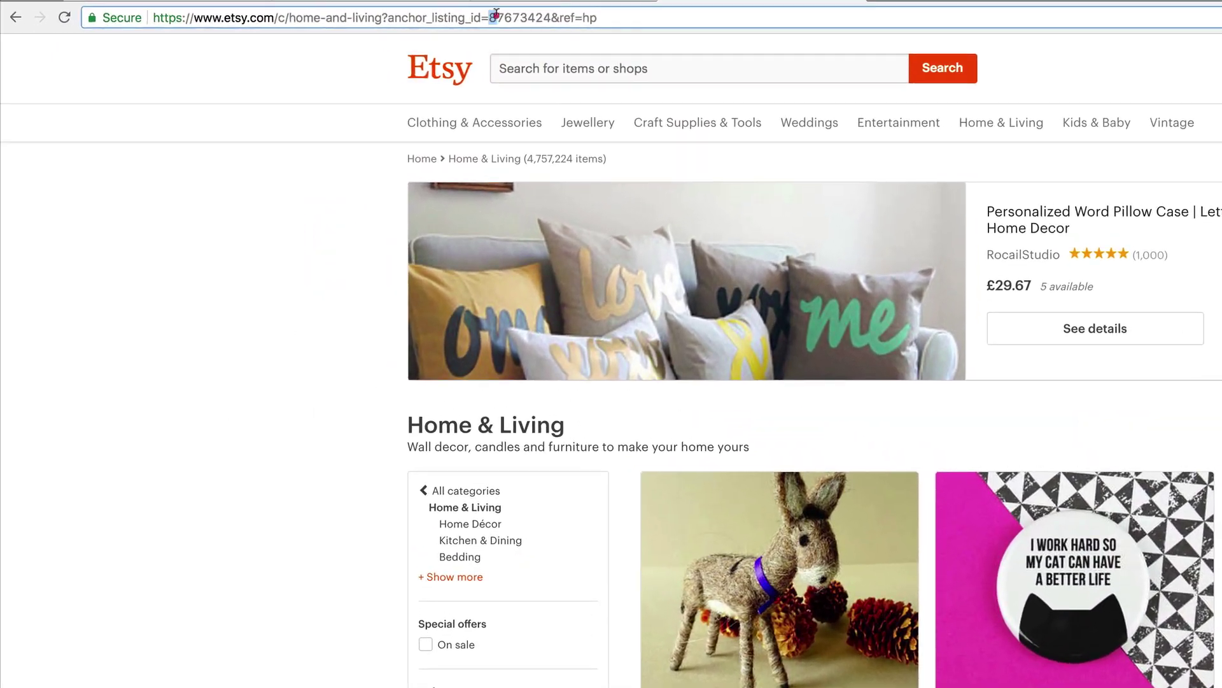
{"action": "left_click_drag", "start_coordinate": [496, 13], "coordinate": [547, 14]}
{"action": "double_click", "coordinate": [552, 17]}
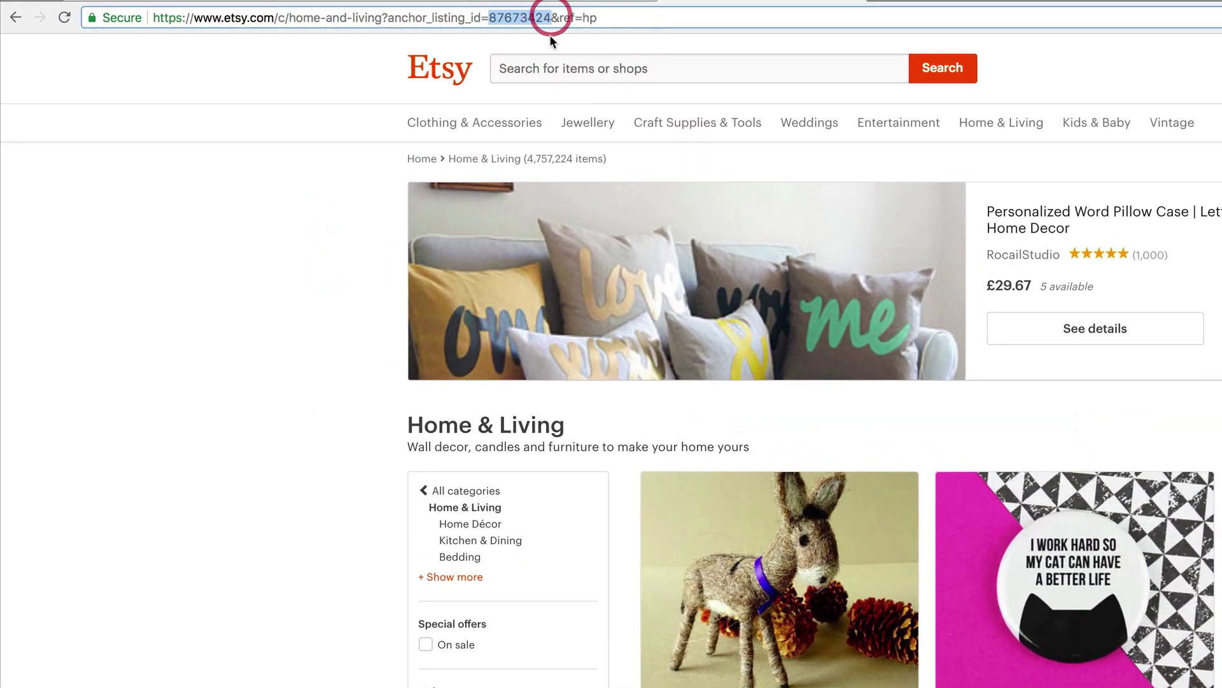
Set the shortcode's shop_name to home-and-living and section_id to 87673424
{"action": "left_click", "coordinate": [252, 3]}
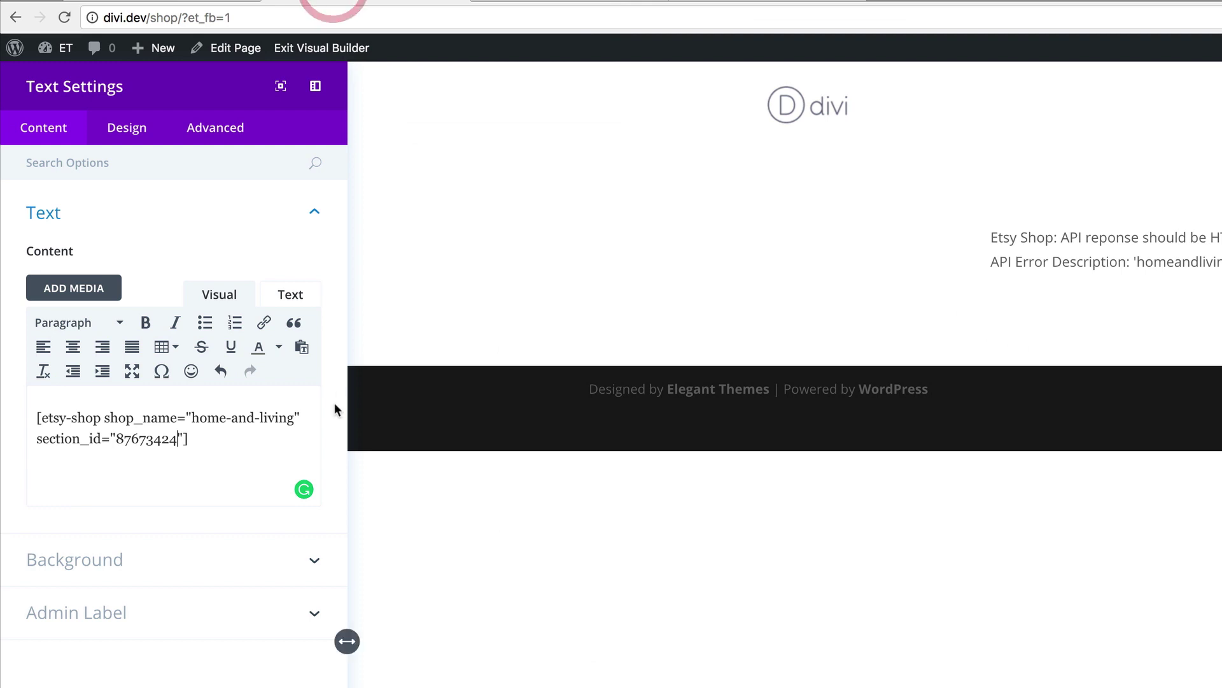
{"action": "left_click_drag", "start_coordinate": [116, 438], "coordinate": [175, 437]}
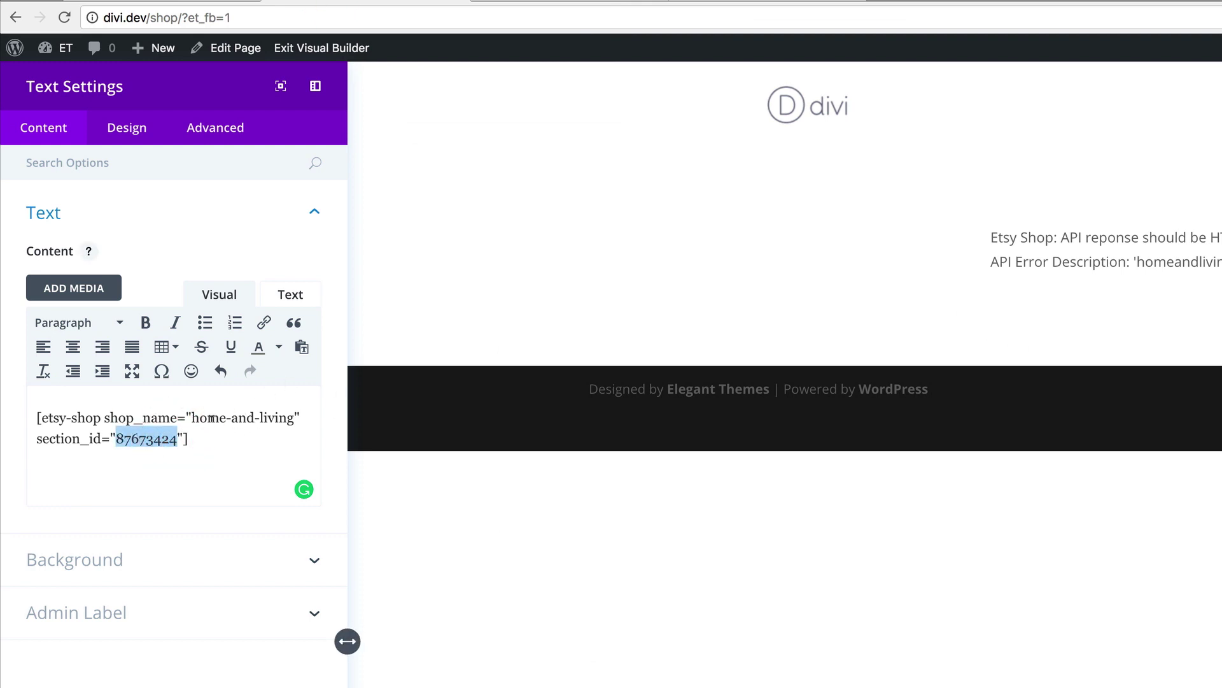
{"action": "left_click_drag", "start_coordinate": [191, 418], "coordinate": [291, 408]}
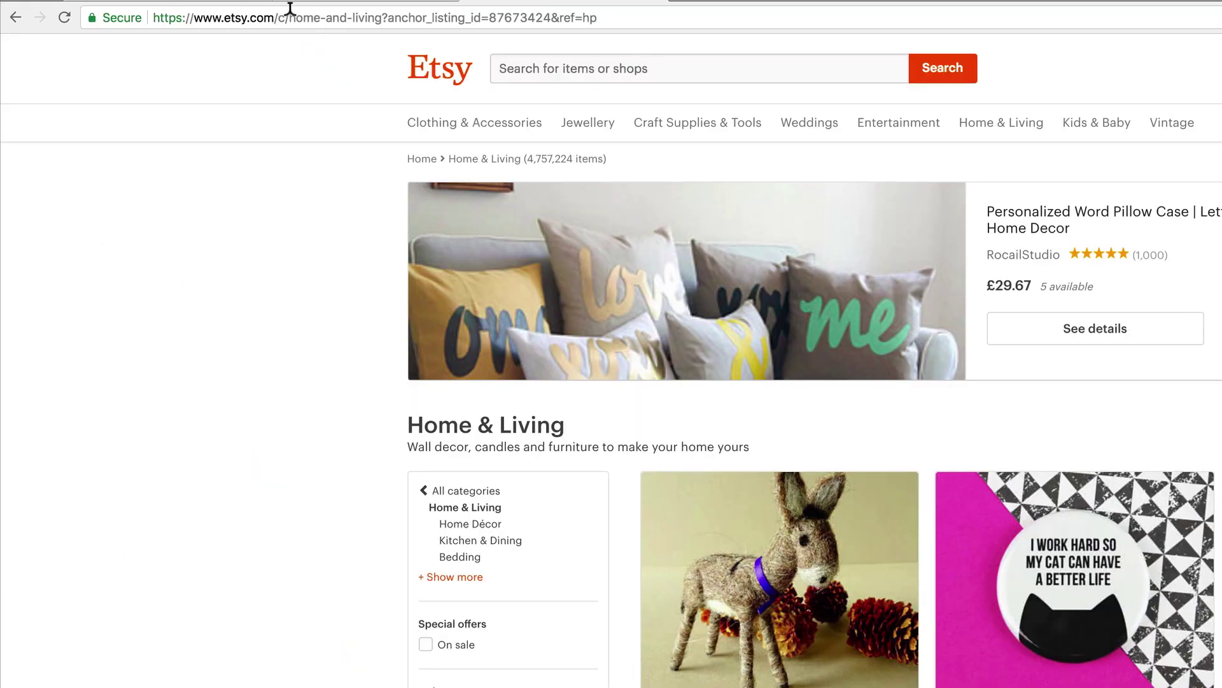
{"action": "left_click_drag", "start_coordinate": [290, 16], "coordinate": [382, 16]}
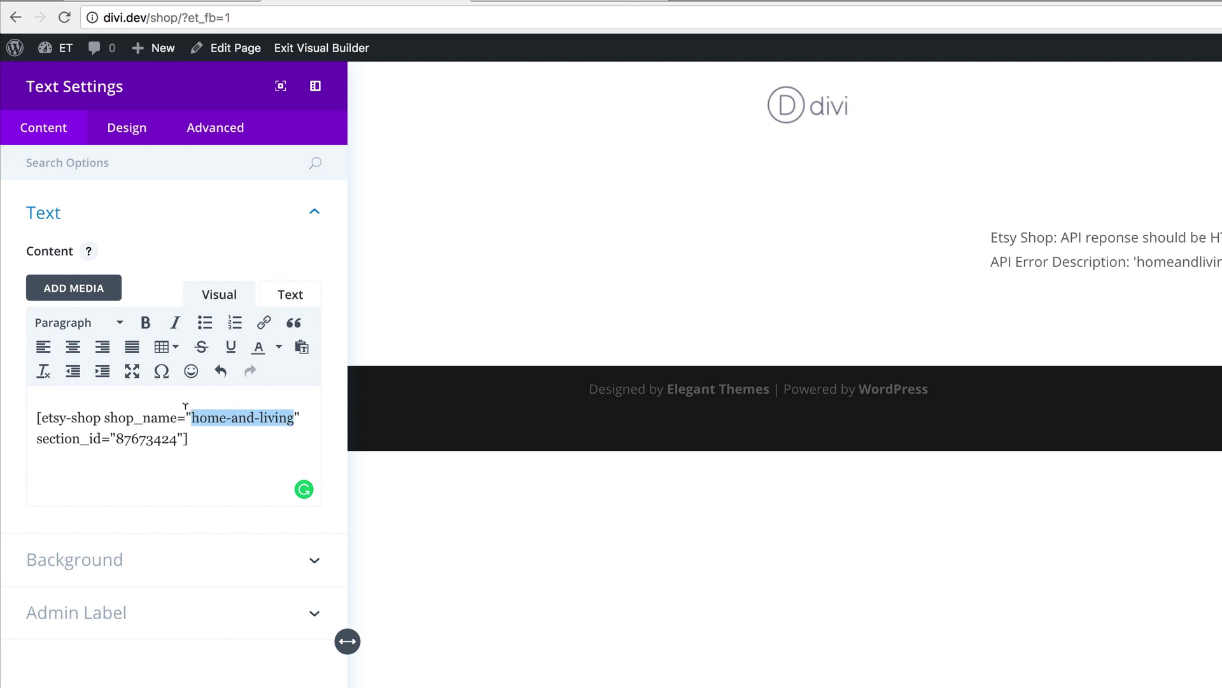
{"action": "left_click", "coordinate": [198, 439]}
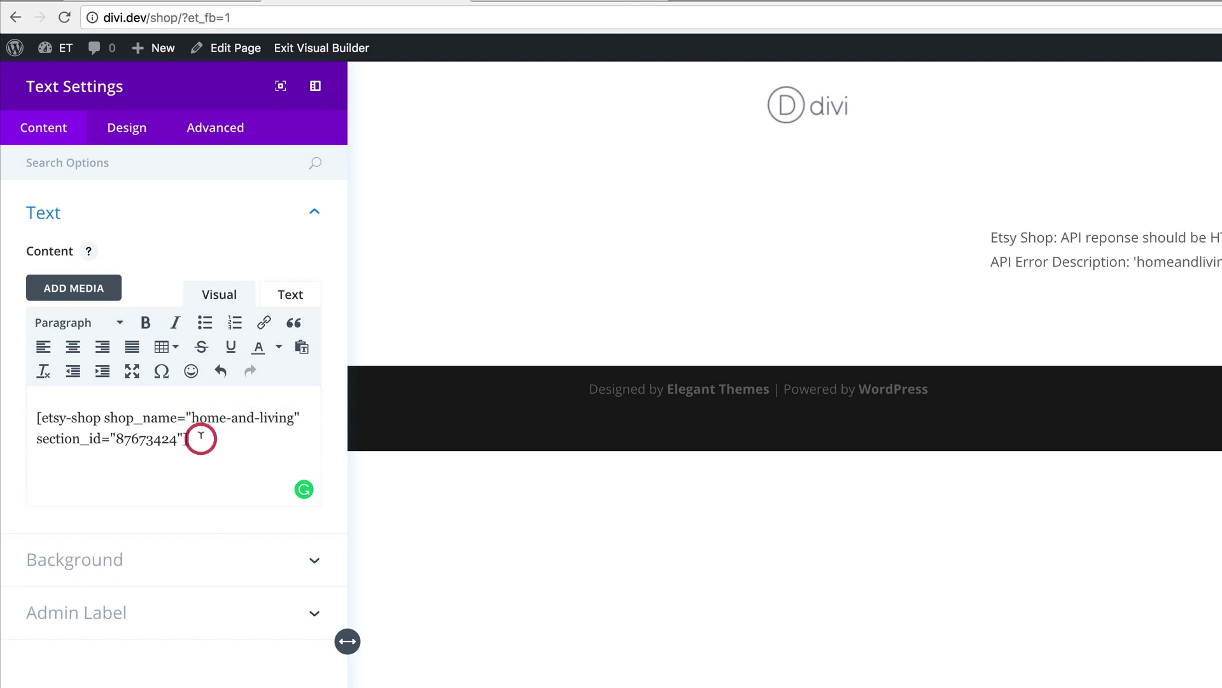
{"action": "left_click", "coordinate": [618, 3]}
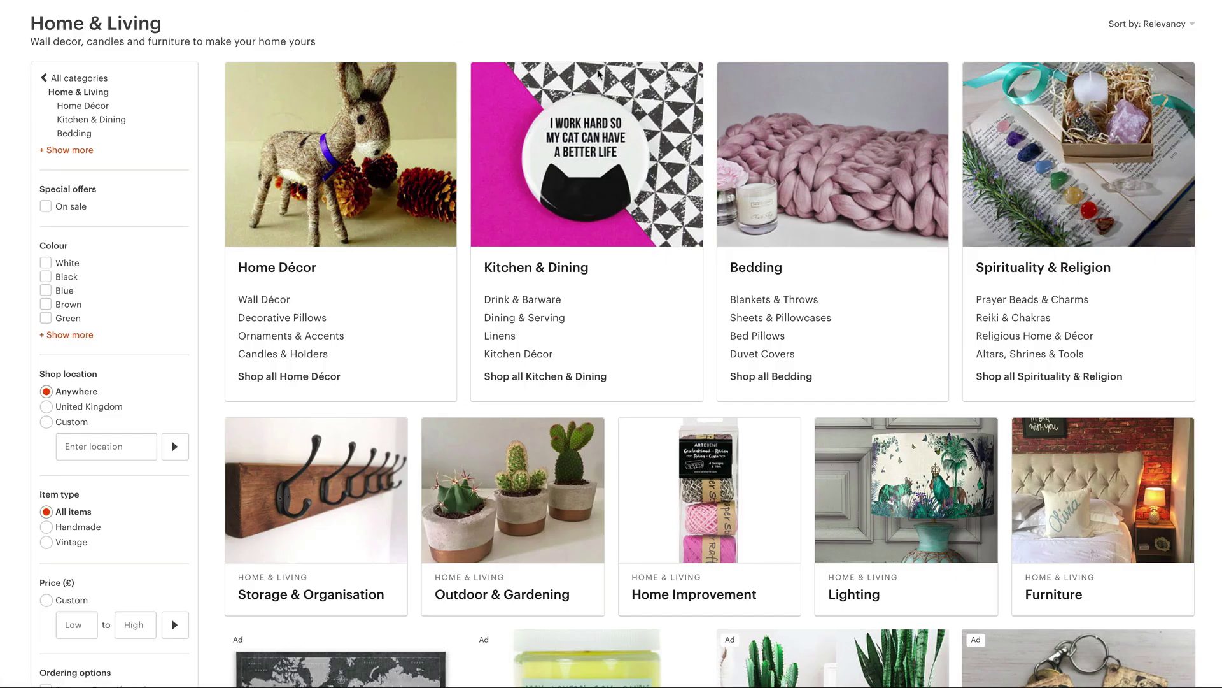